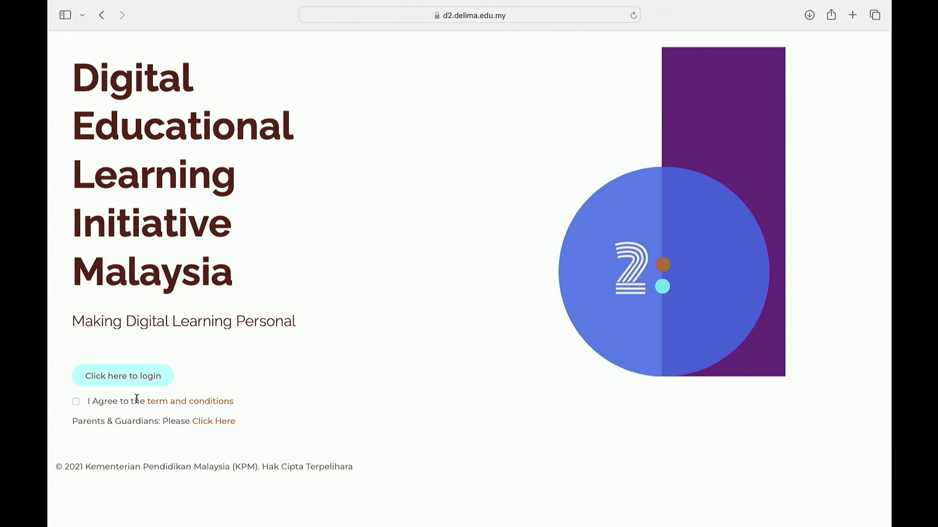
Accept the terms and conditions and sign in to DELIMa with the moe-dl.edu.my Google account, allowing the requested access.
{"action": "left_click", "coordinate": [75, 405]}
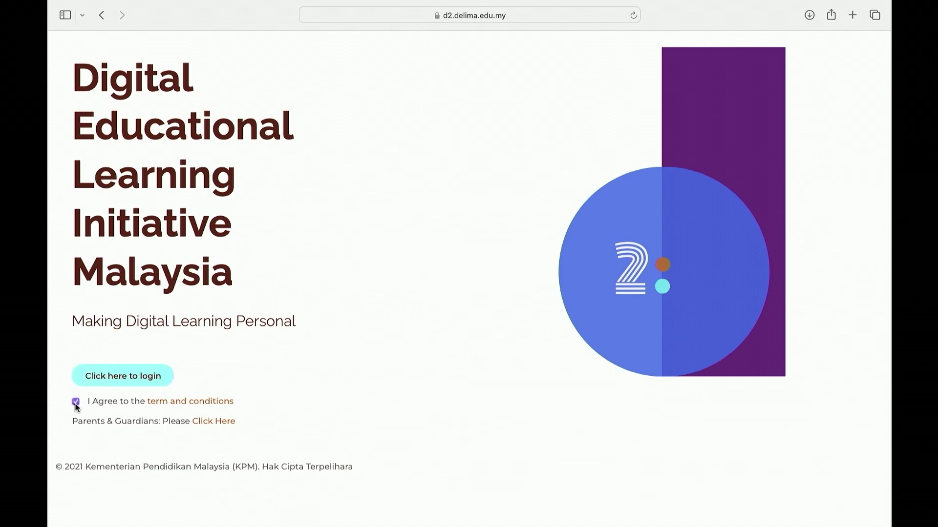
{"action": "left_click", "coordinate": [131, 377]}
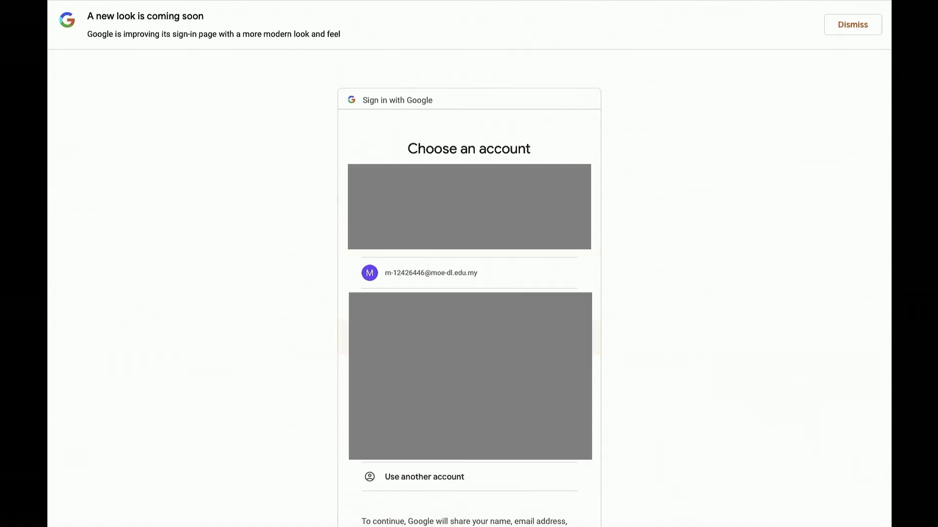
{"action": "left_click", "coordinate": [423, 279]}
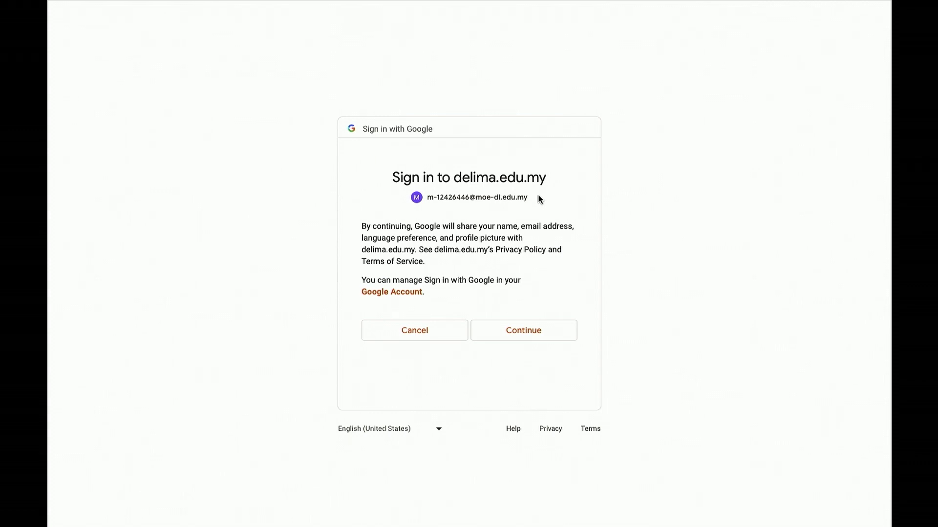
{"action": "left_click", "coordinate": [506, 337]}
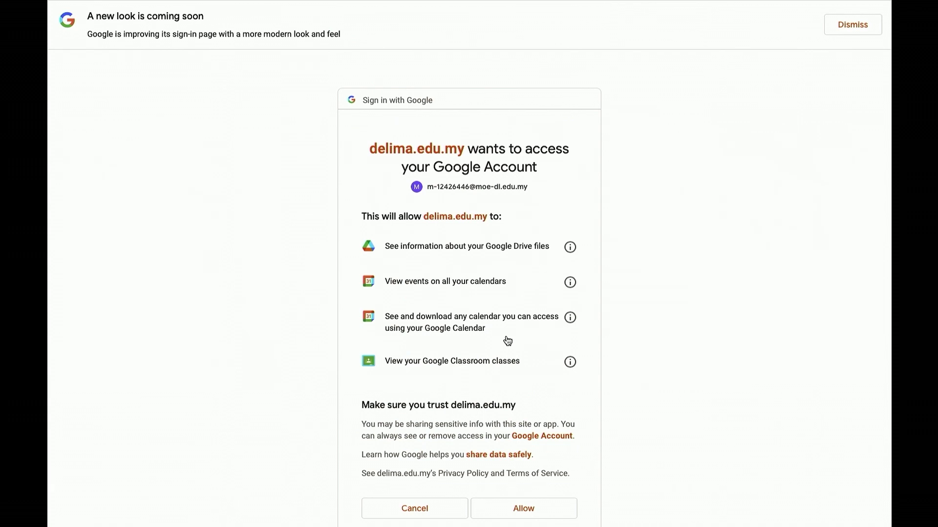
{"action": "scroll", "coordinate": [489, 408], "scroll_direction": "down", "scroll_amount": 2}
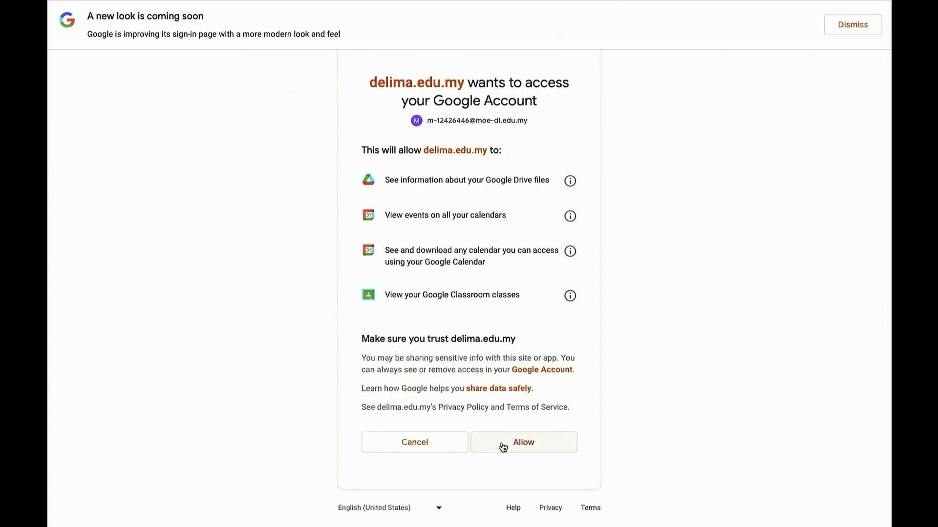
{"action": "left_click", "coordinate": [502, 447]}
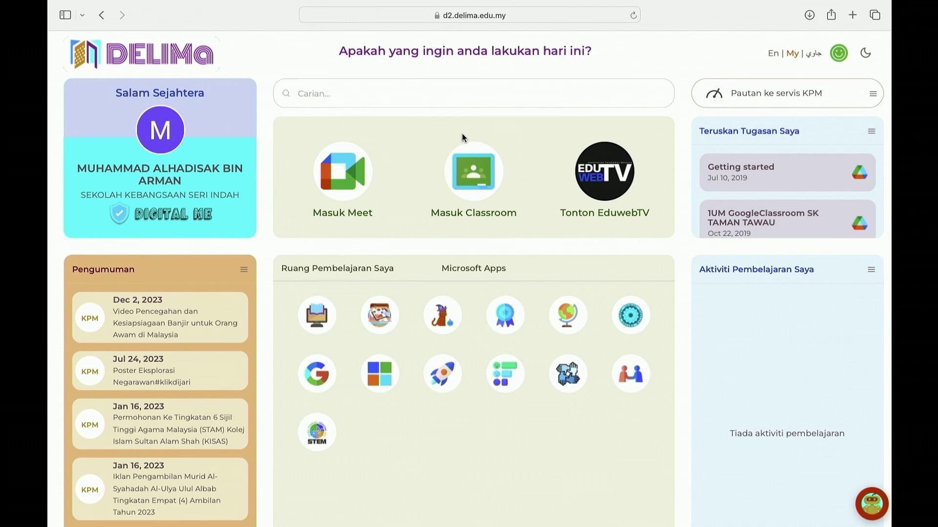
Open Word from the DELIMa Microsoft apps and create a blank document.
{"action": "left_click", "coordinate": [379, 379]}
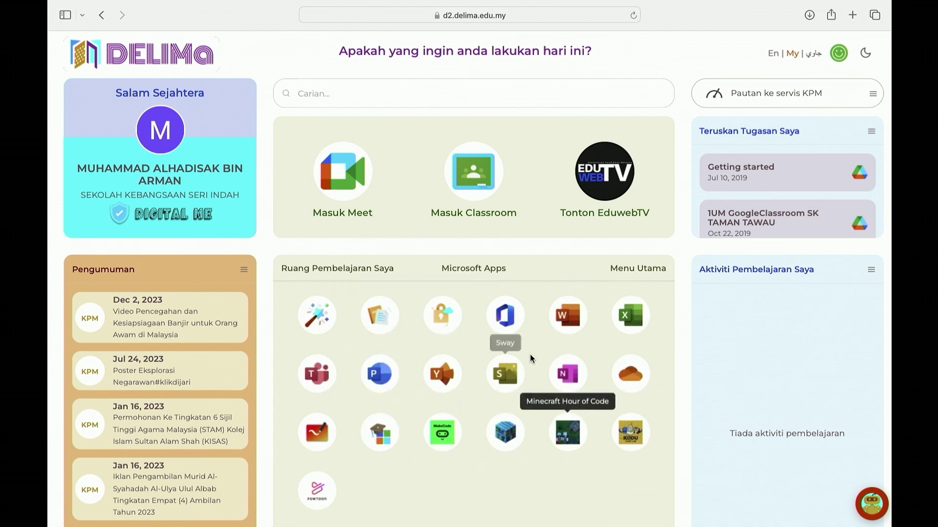
{"action": "left_click", "coordinate": [571, 316]}
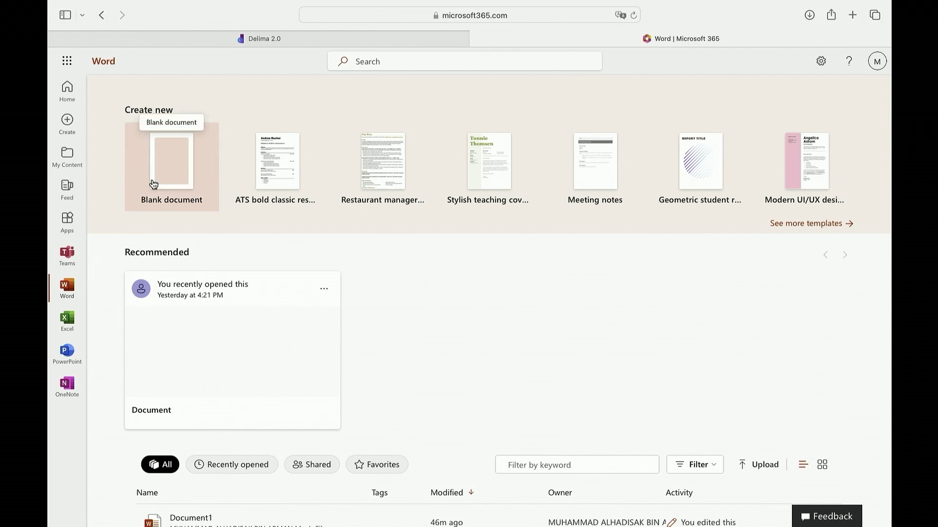
{"action": "left_click", "coordinate": [169, 165]}
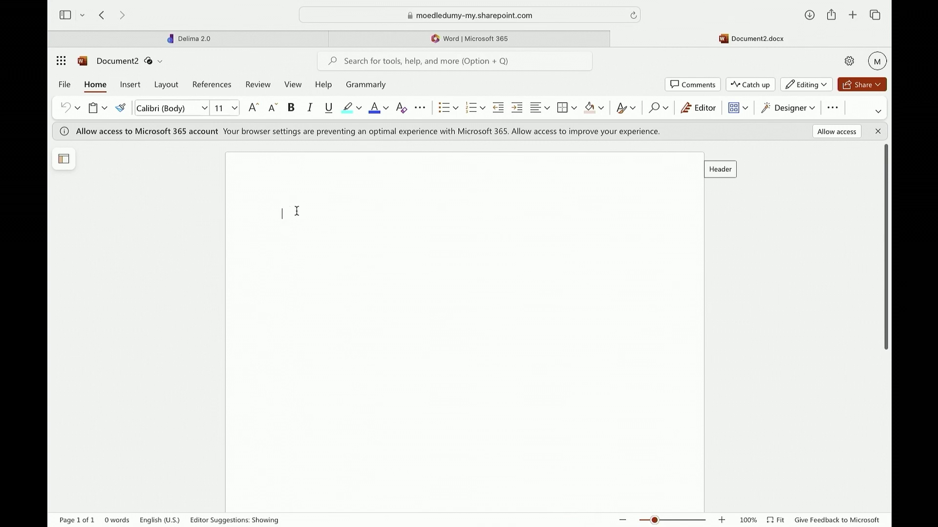
Enter a person's name on the first line of the blank document.
{"action": "type", "text": "Na"}
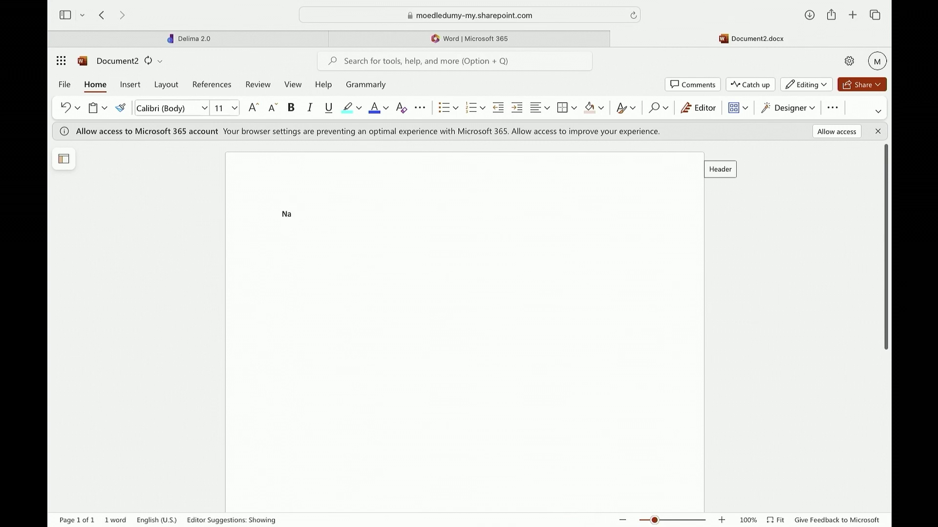
{"action": "key", "text": "BackSpace"}
{"action": "type", "text": "urul Amirah"}
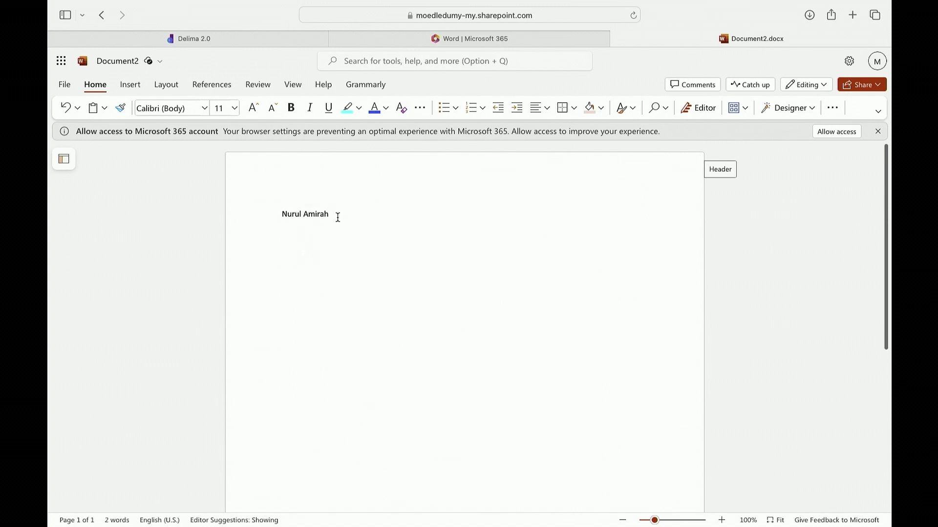
Format the whole name as bold, italic and underlined.
{"action": "left_click_drag", "start_coordinate": [337, 215], "coordinate": [271, 213]}
{"action": "left_click", "coordinate": [337, 216]}
{"action": "left_click_drag", "start_coordinate": [337, 216], "coordinate": [283, 215]}
{"action": "left_click", "coordinate": [357, 212]}
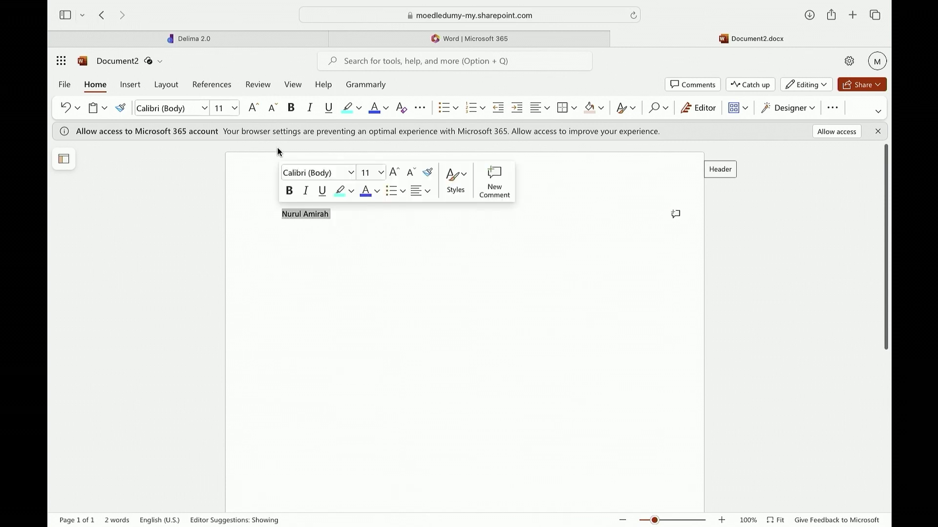
{"action": "left_click", "coordinate": [291, 109]}
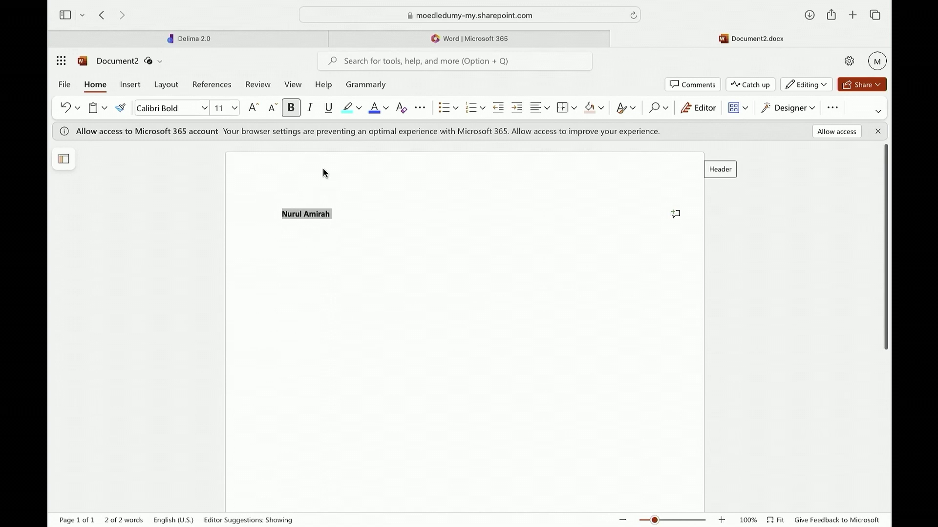
{"action": "left_click", "coordinate": [310, 107]}
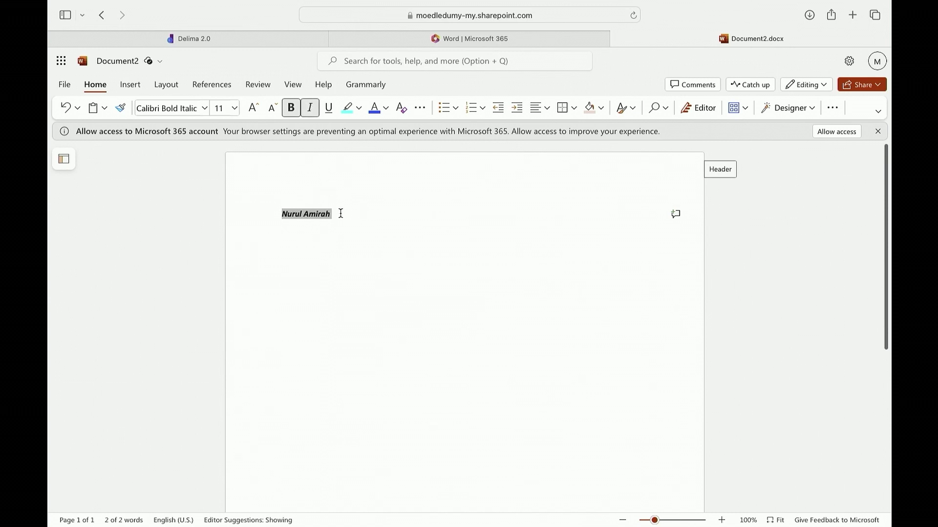
{"action": "left_click", "coordinate": [330, 109]}
Remove the bold, italic and underline formatting from the name.
{"action": "left_click", "coordinate": [292, 108]}
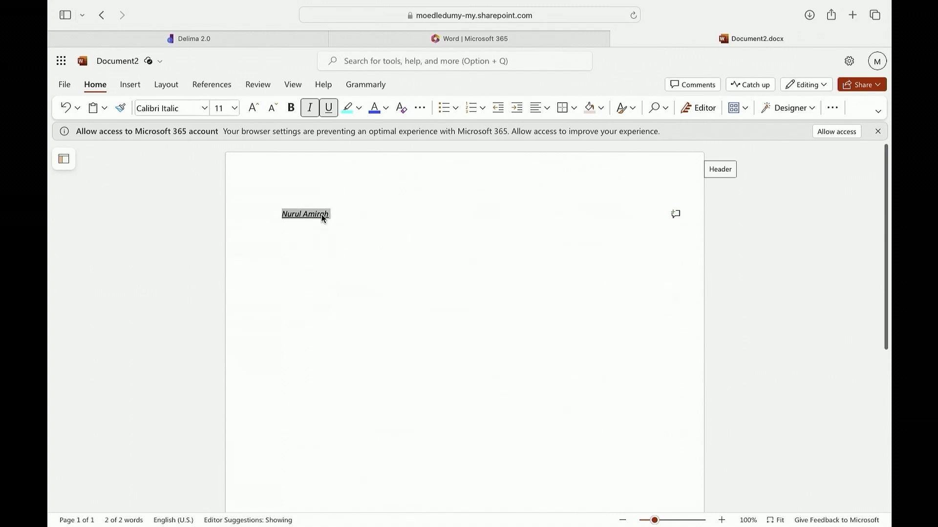
{"action": "left_click", "coordinate": [311, 109]}
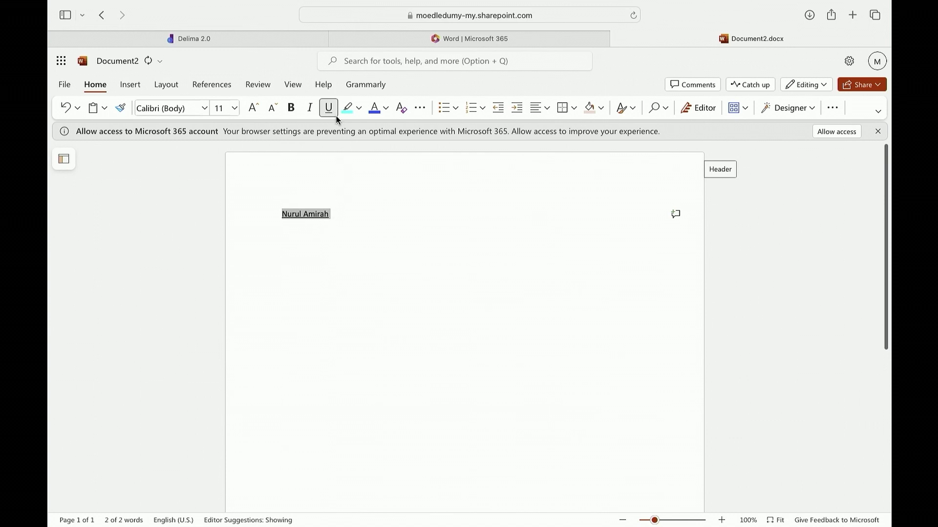
{"action": "left_click", "coordinate": [327, 109]}
{"action": "left_click", "coordinate": [328, 110]}
{"action": "left_click", "coordinate": [328, 113]}
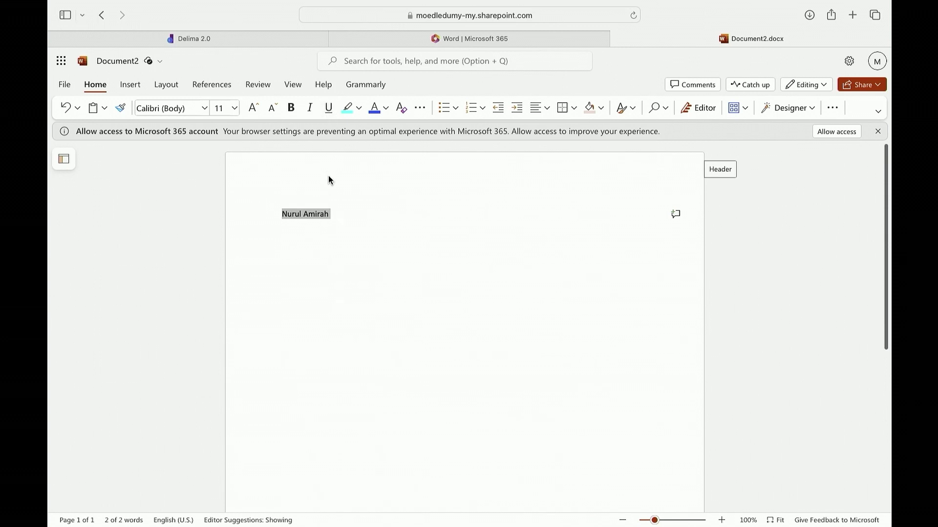
Select the whole name and highlight it in turquoise.
{"action": "left_click", "coordinate": [335, 213]}
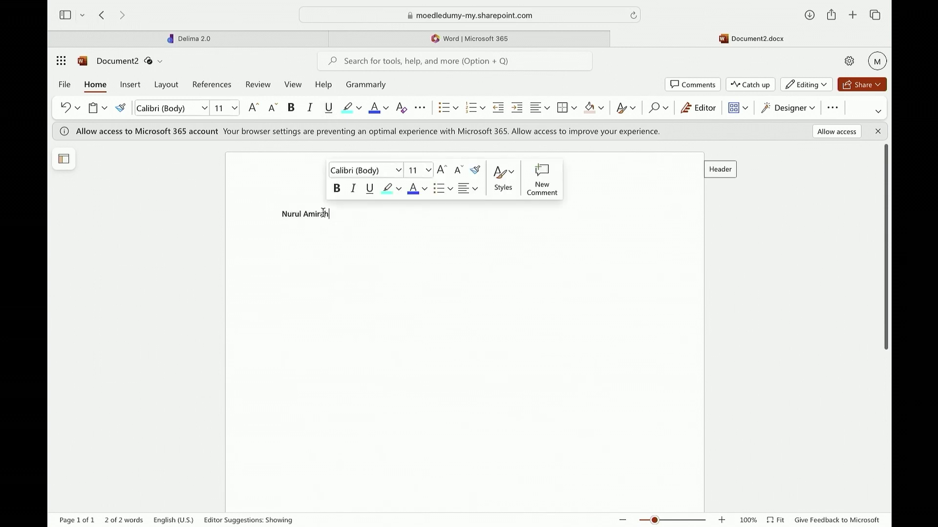
{"action": "left_click", "coordinate": [258, 219]}
{"action": "left_click", "coordinate": [335, 215]}
{"action": "left_click_drag", "start_coordinate": [335, 215], "coordinate": [268, 216]}
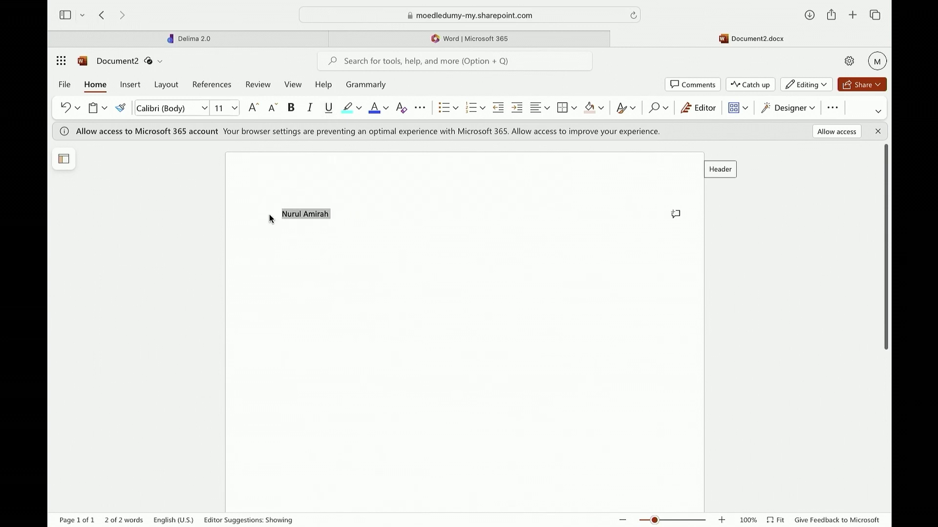
{"action": "left_click", "coordinate": [336, 217]}
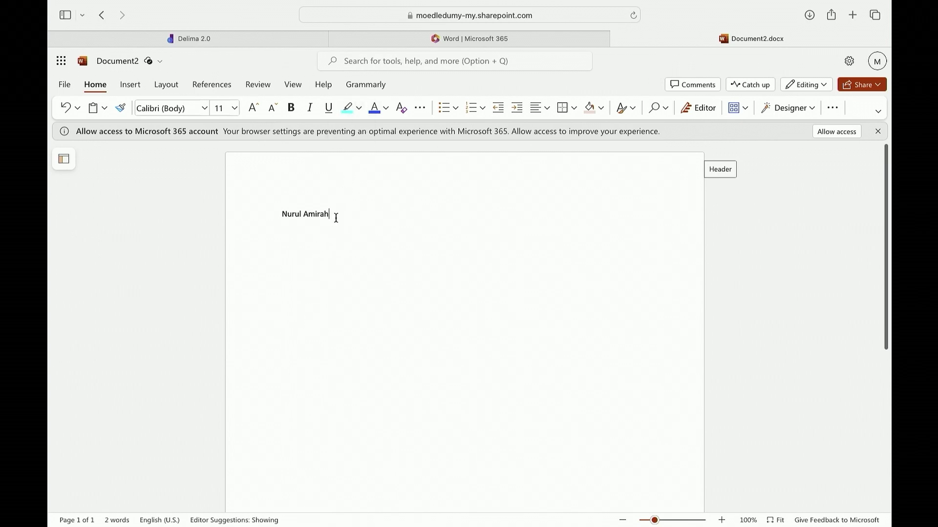
{"action": "left_click_drag", "start_coordinate": [305, 215], "coordinate": [278, 220]}
{"action": "left_click", "coordinate": [339, 216]}
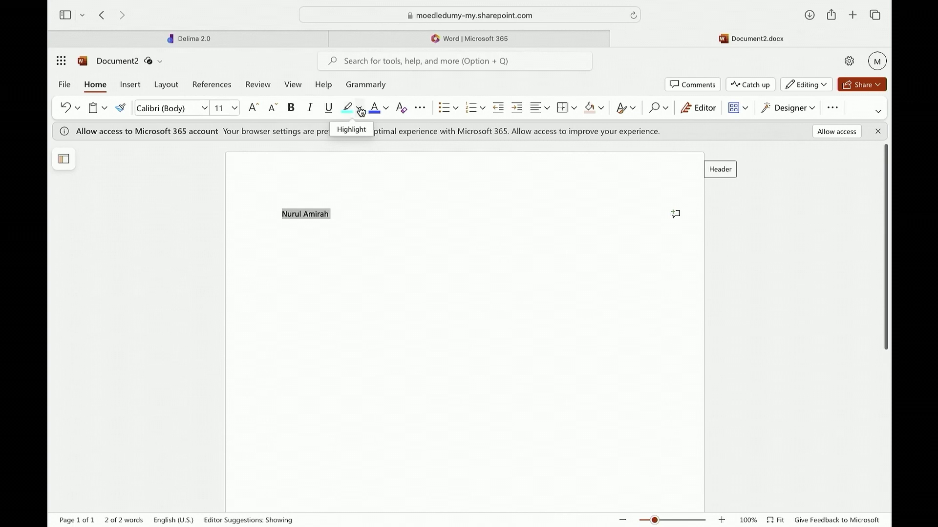
{"action": "left_click", "coordinate": [360, 109]}
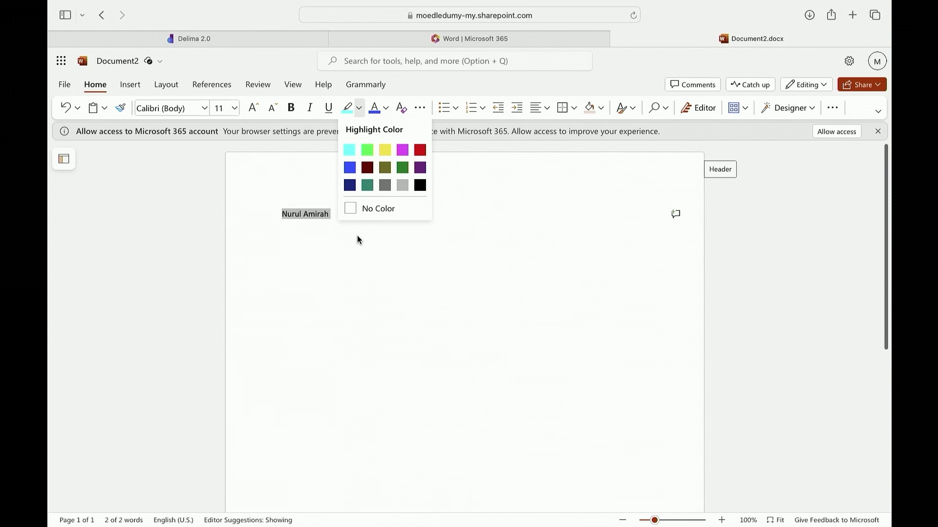
{"action": "left_click", "coordinate": [350, 153]}
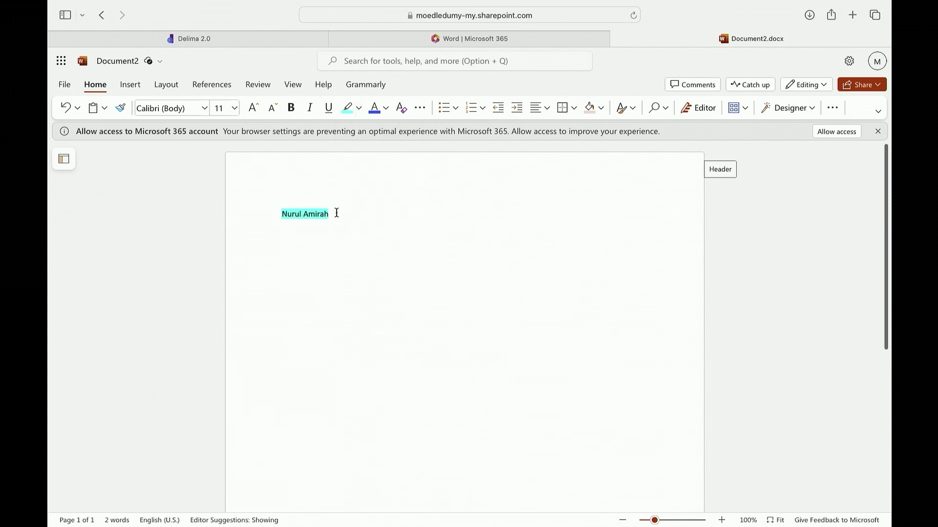
Try to remove the turquoise highlight from the name by setting the highlight to No Color.
{"action": "left_click_drag", "start_coordinate": [330, 214], "coordinate": [297, 213]}
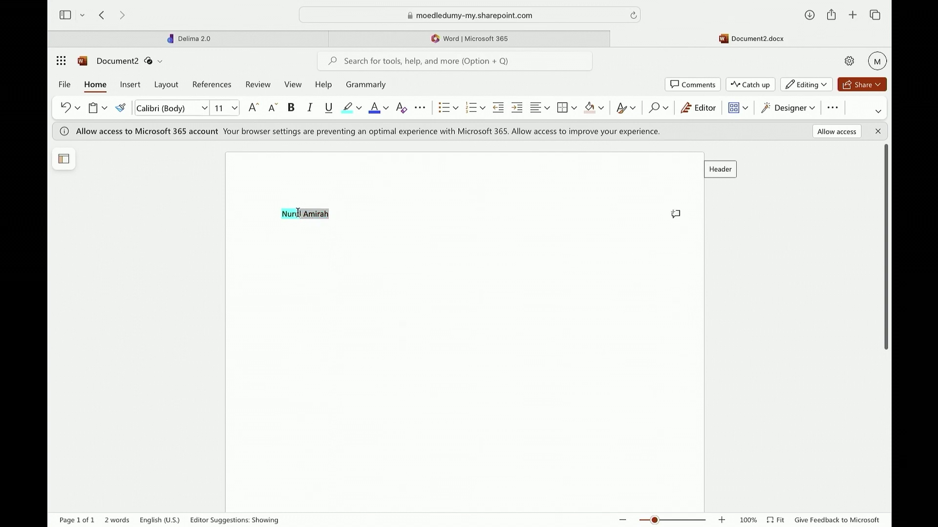
{"action": "left_click", "coordinate": [346, 215]}
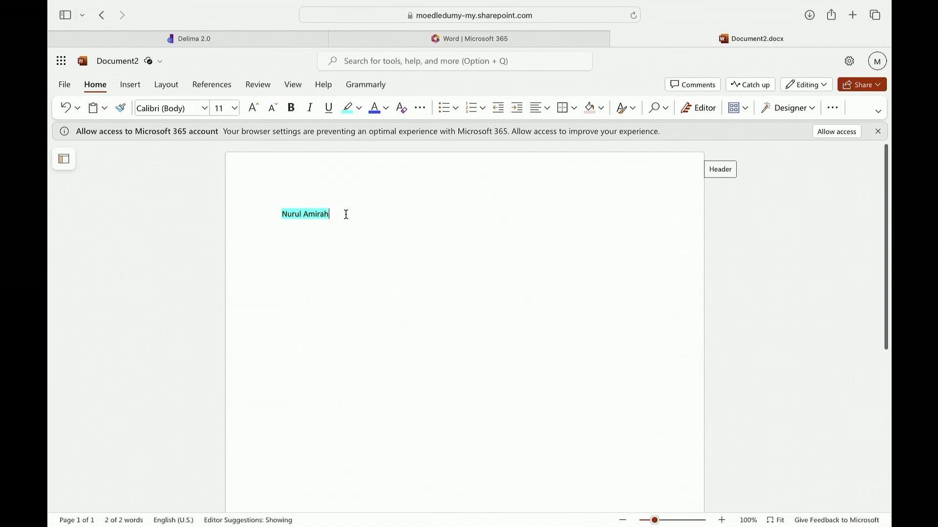
{"action": "left_click", "coordinate": [359, 108]}
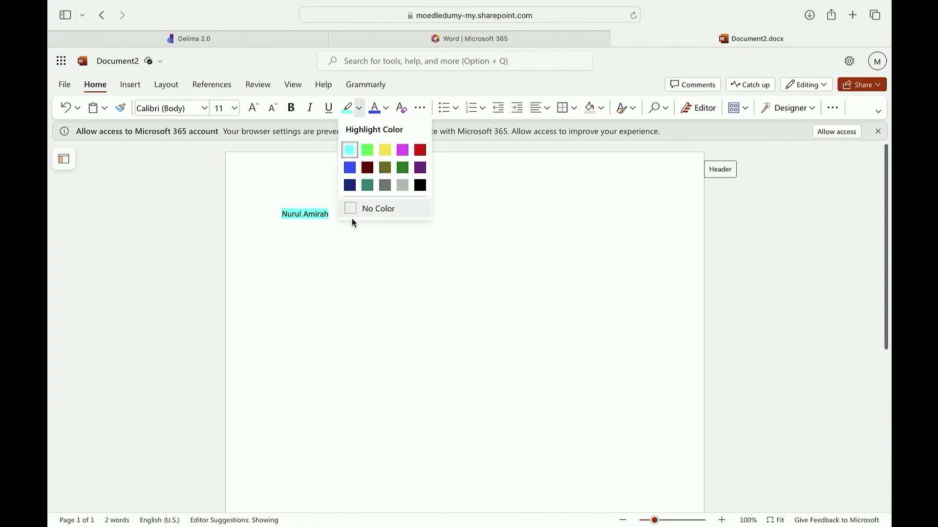
{"action": "left_click", "coordinate": [331, 216]}
{"action": "left_click_drag", "start_coordinate": [335, 213], "coordinate": [282, 214]}
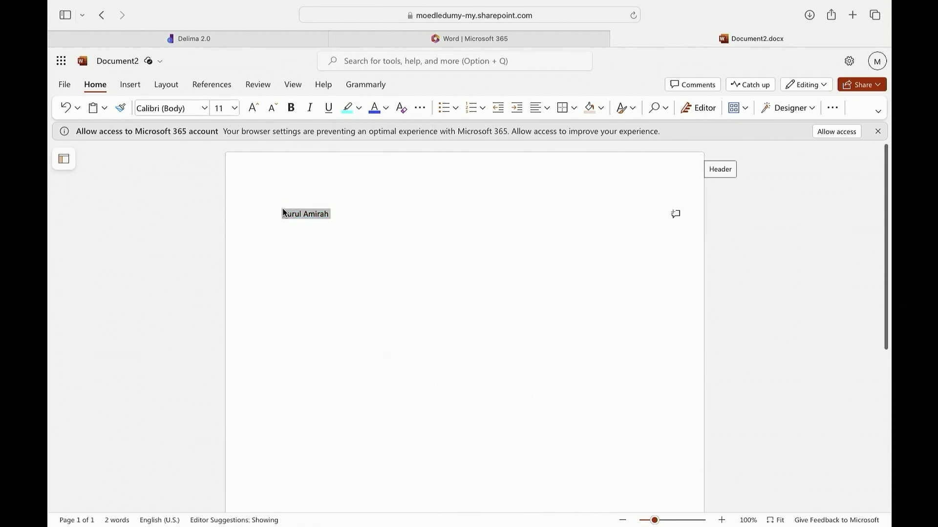
{"action": "left_click", "coordinate": [358, 109]}
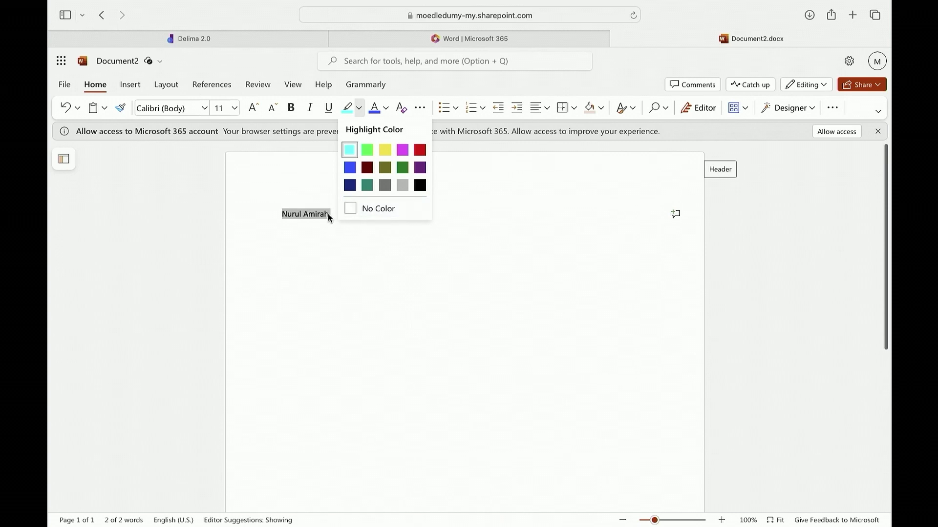
{"action": "left_click", "coordinate": [353, 209]}
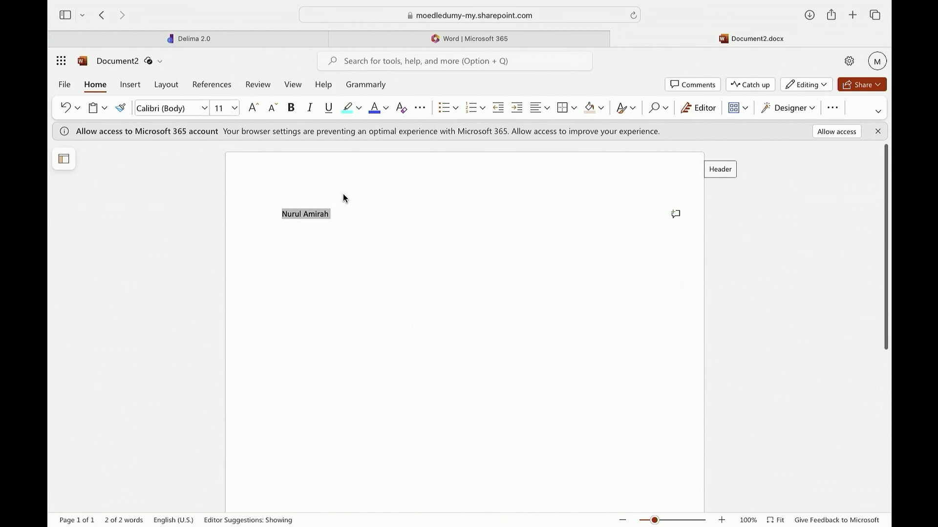
View the font colour choices without picking one, and apply Clear Formatting to the name.
{"action": "left_click", "coordinate": [385, 111]}
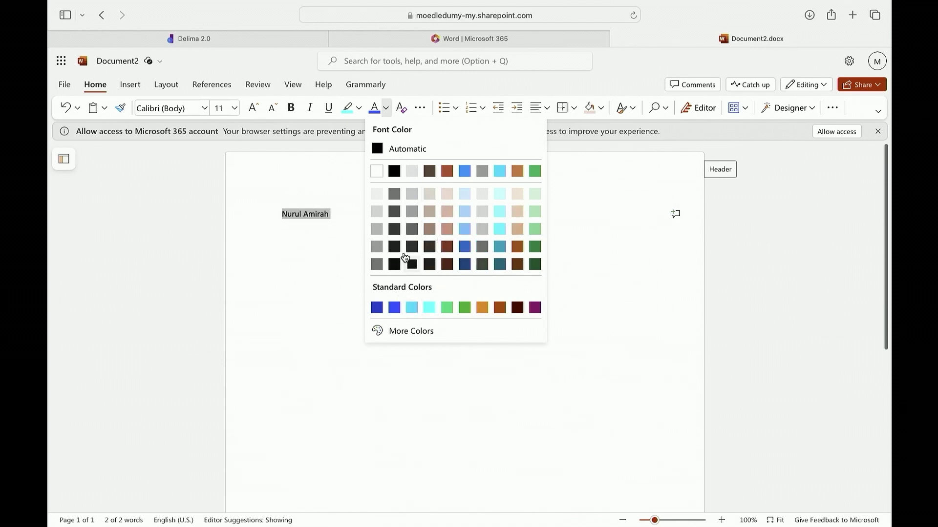
{"action": "key", "text": "Escape"}
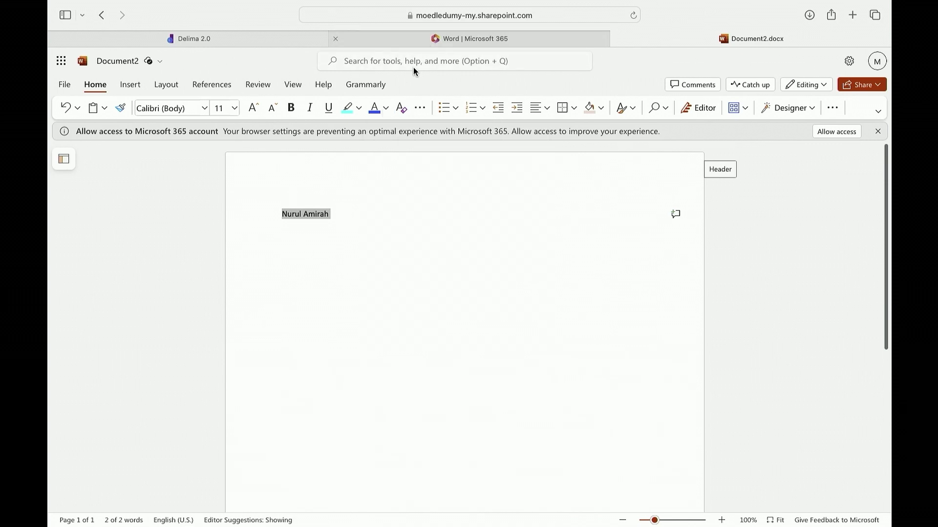
{"action": "left_click", "coordinate": [402, 113]}
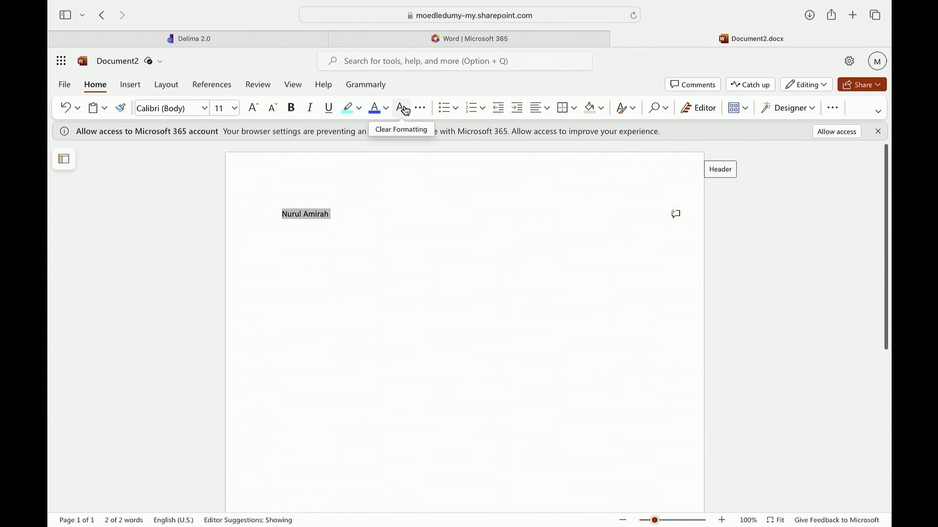
{"action": "left_click", "coordinate": [339, 213]}
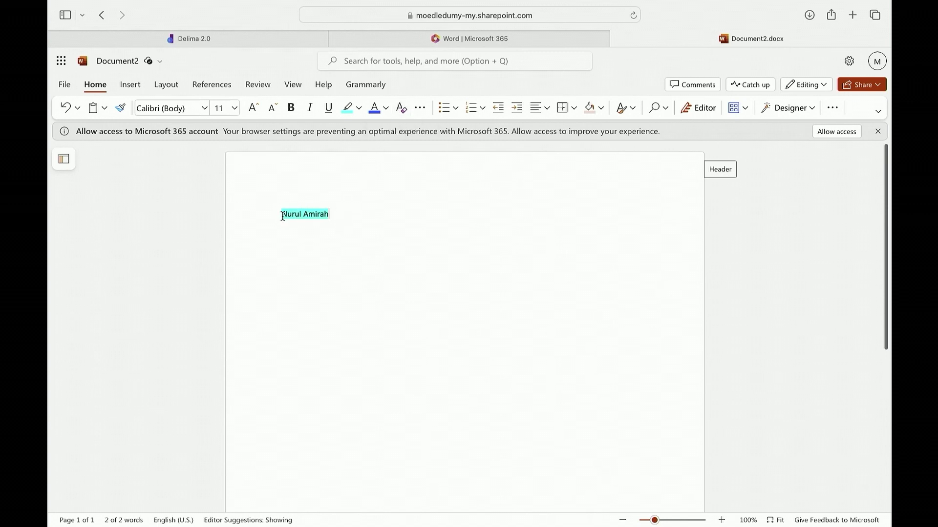
Select the whole name and view the additional font options, including the Change Case choices, without applying any.
{"action": "left_click_drag", "start_coordinate": [282, 215], "coordinate": [363, 219]}
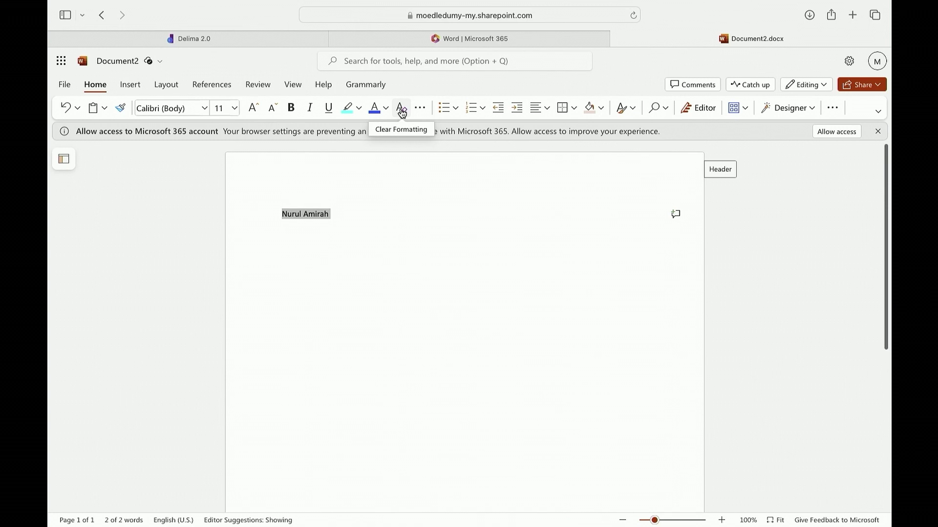
{"action": "left_click", "coordinate": [419, 113]}
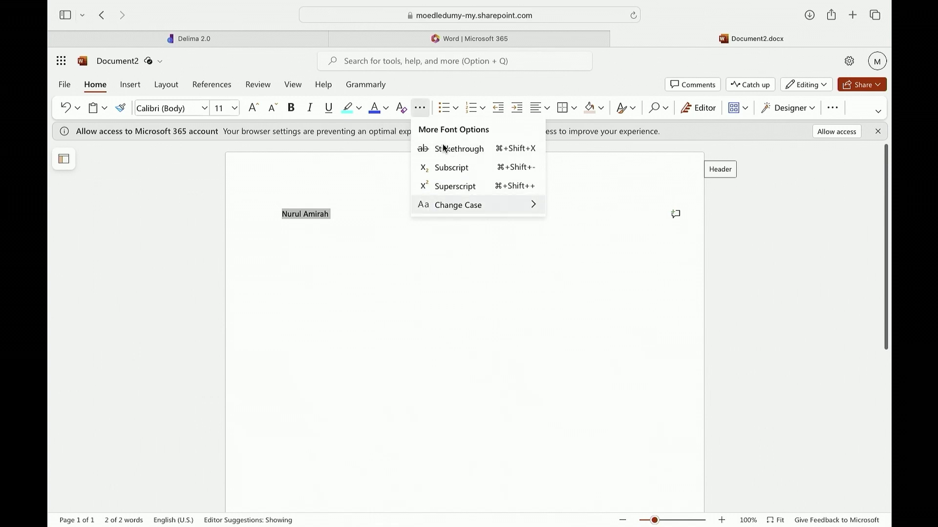
{"action": "mouse_move", "coordinate": [445, 208]}
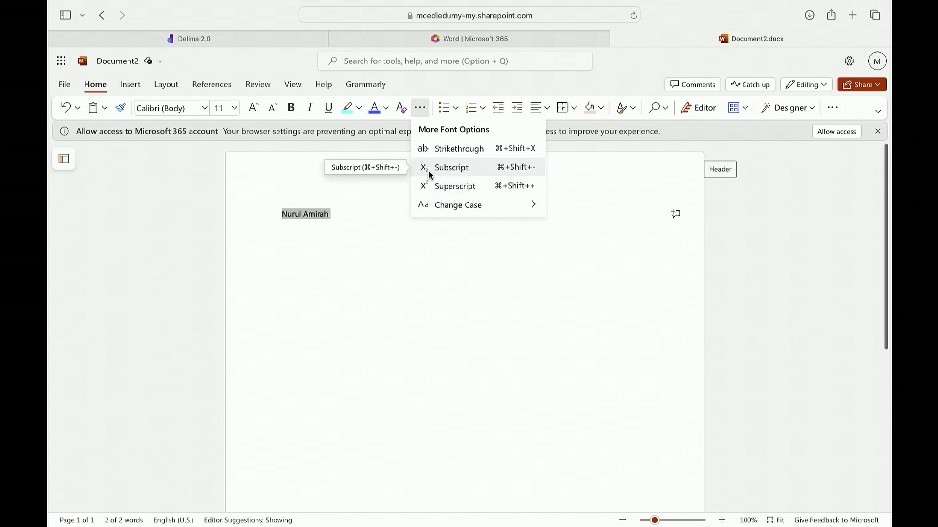
{"action": "left_click", "coordinate": [487, 209]}
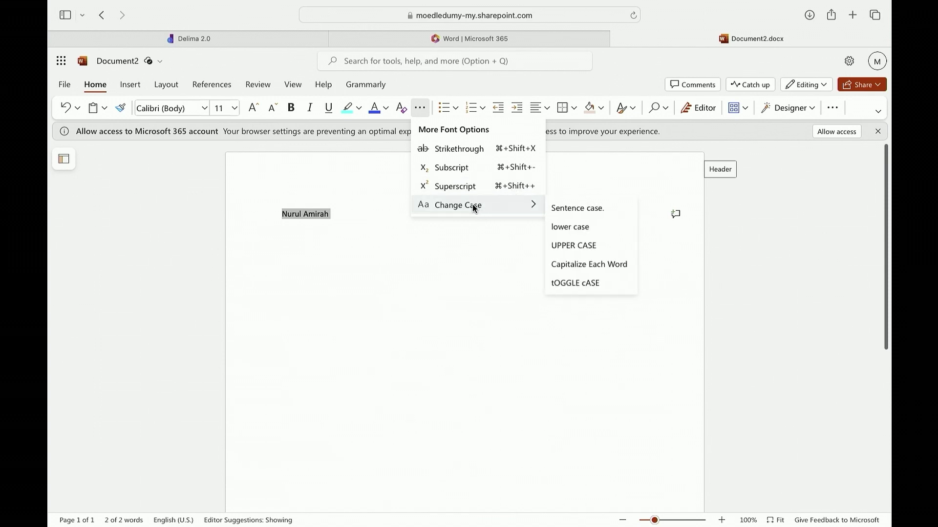
{"action": "key", "text": "Escape"}
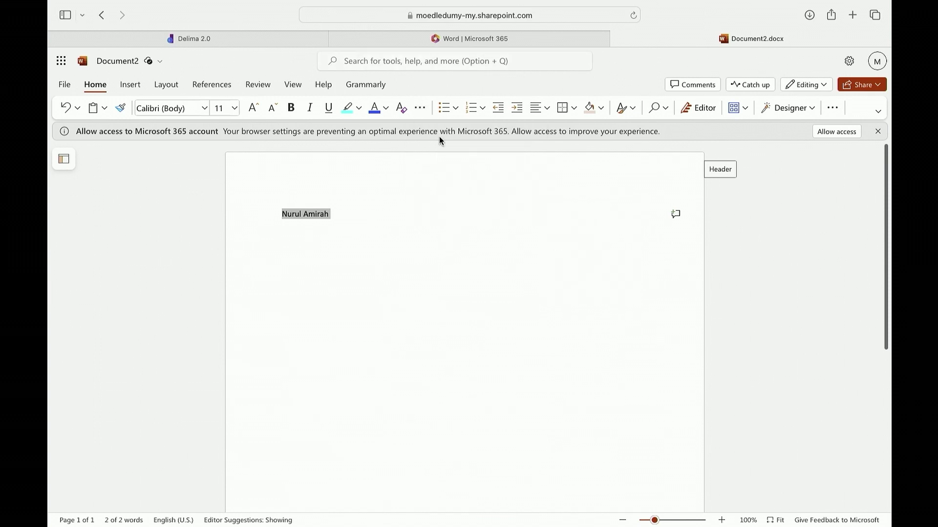
Apply a round bullet to the name and view the bullet and numbering libraries without picking another style.
{"action": "left_click", "coordinate": [449, 112]}
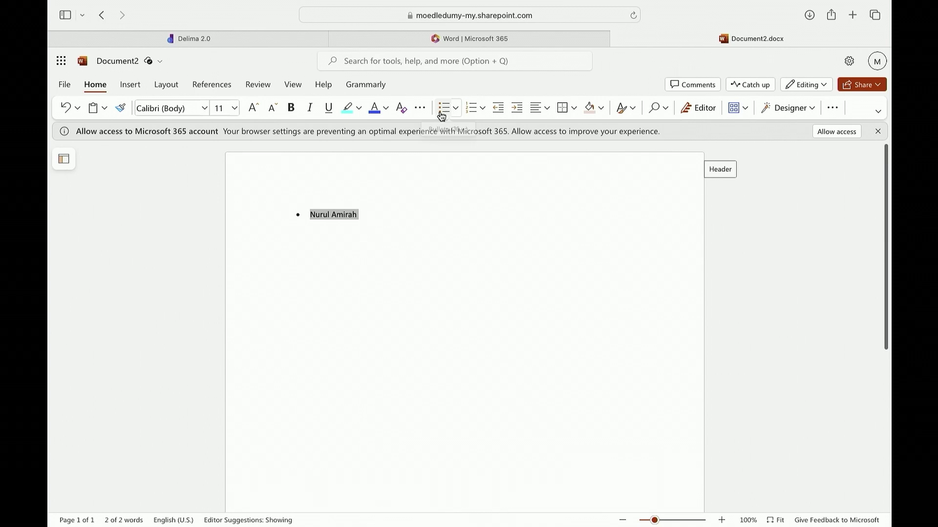
{"action": "left_click", "coordinate": [461, 113]}
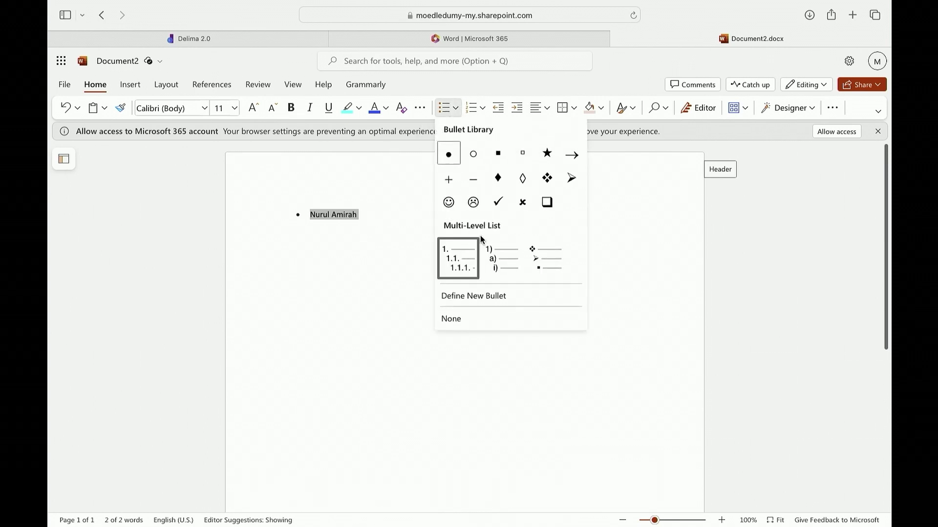
{"action": "left_click", "coordinate": [462, 107]}
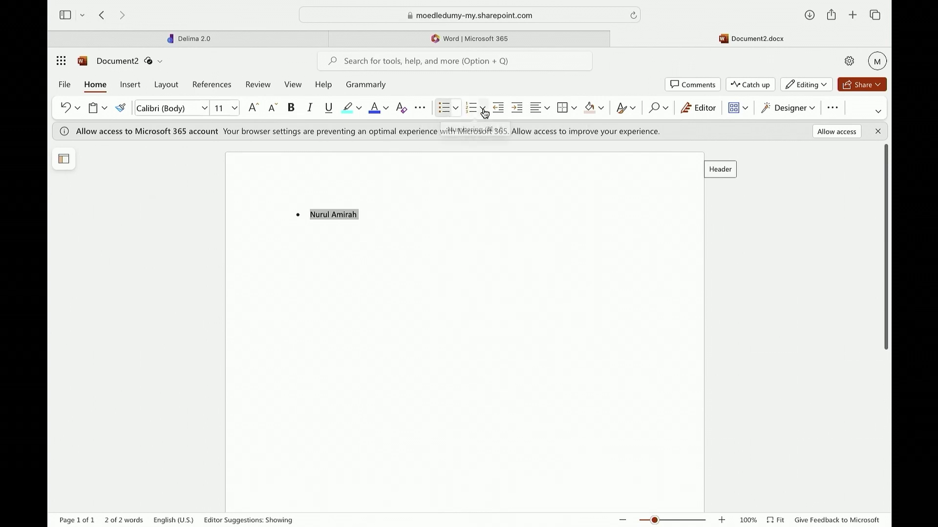
{"action": "left_click", "coordinate": [475, 111]}
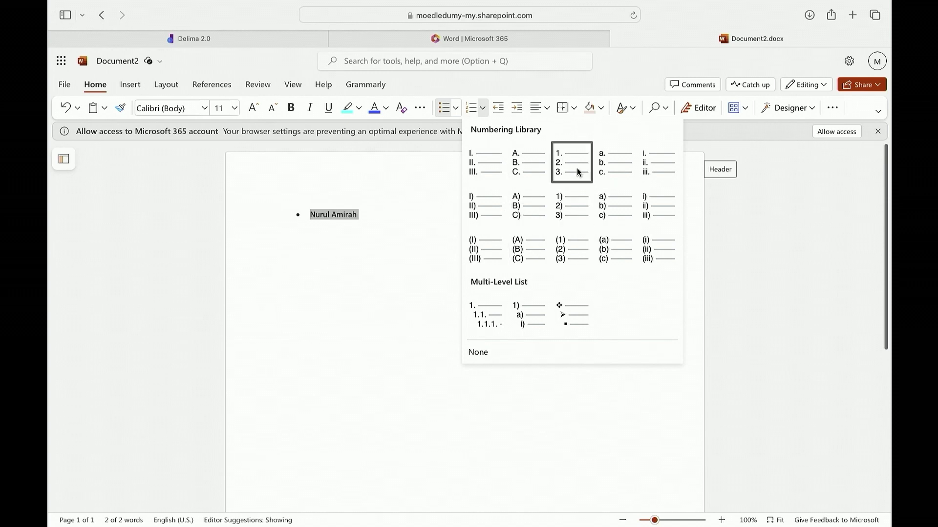
{"action": "left_click", "coordinate": [483, 115]}
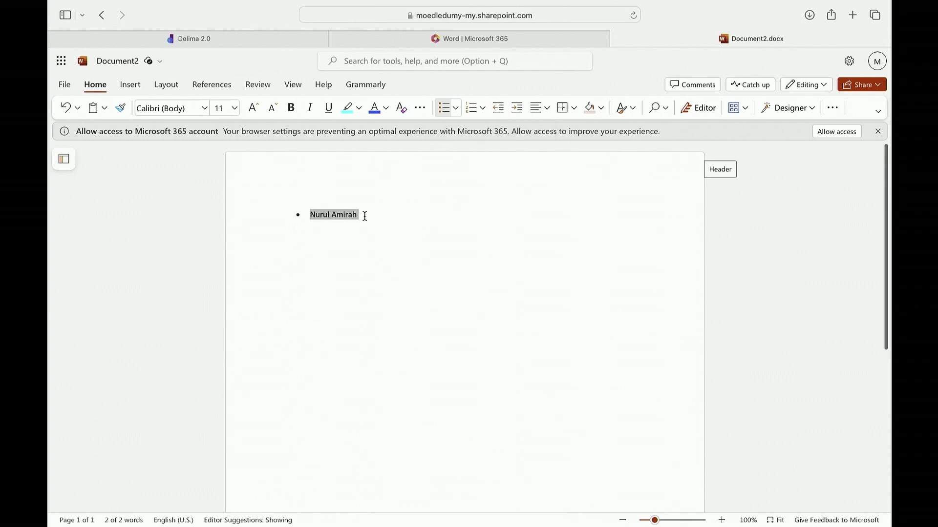
Delete the bulleted name and its bullet so that the document is empty.
{"action": "left_click_drag", "start_coordinate": [363, 217], "coordinate": [302, 217]}
{"action": "key", "text": "BackSpace"}
{"action": "key", "text": "BackSpace"}
{"action": "key", "text": "BackSpace"}
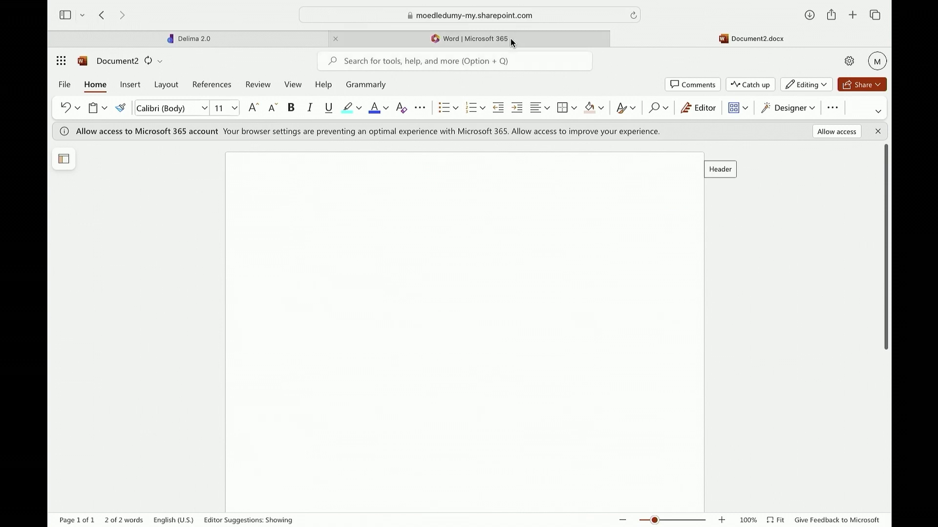
View the paragraph alignment and paragraph shading options without picking any.
{"action": "left_click", "coordinate": [516, 108]}
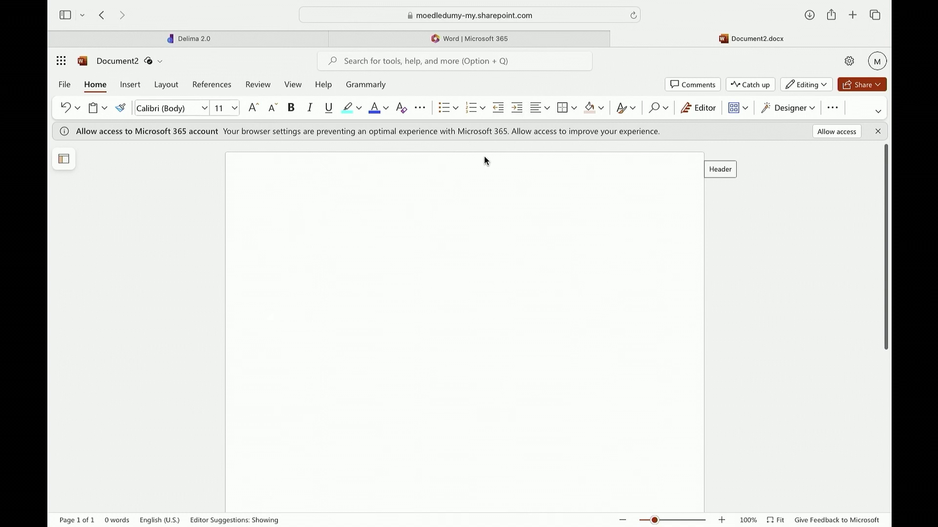
{"action": "left_click", "coordinate": [548, 109]}
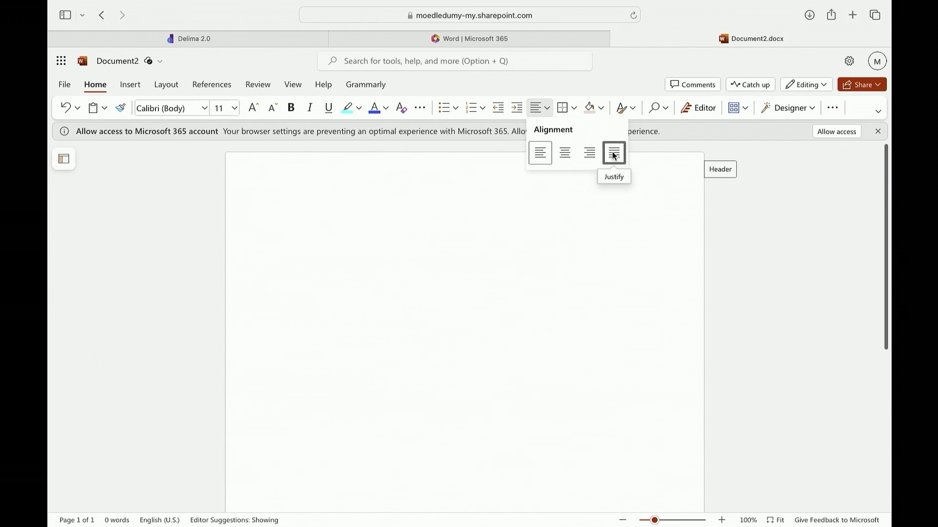
{"action": "left_click", "coordinate": [482, 227]}
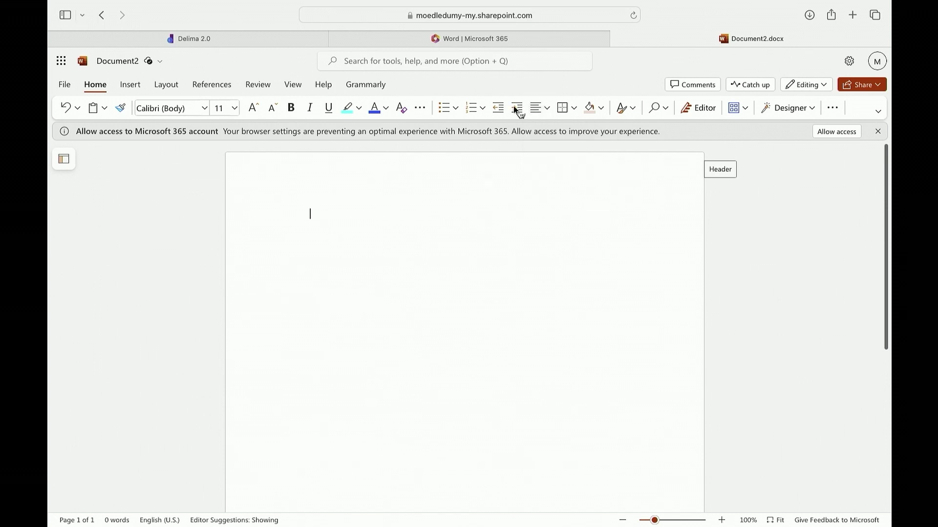
{"action": "left_click", "coordinate": [602, 109]}
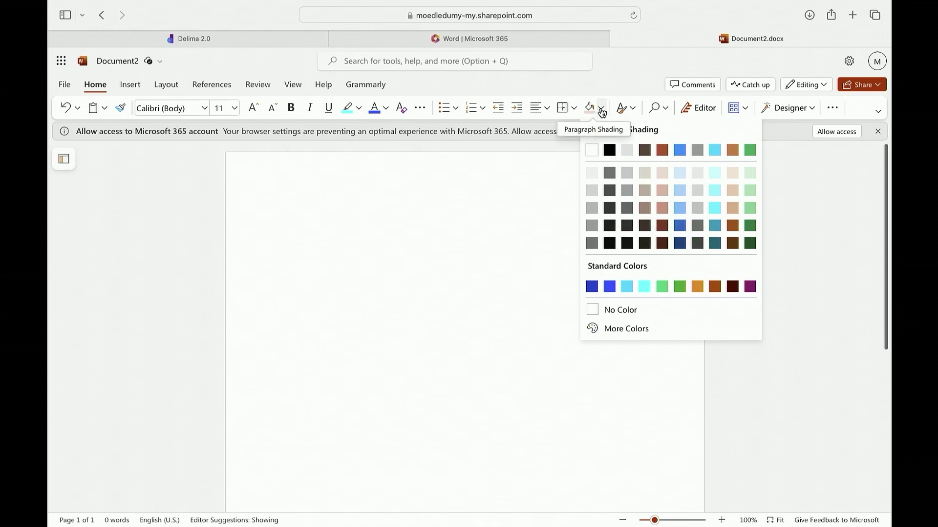
Apply the Title style to the empty first line and enter the title "Tajuk : Unicorn Hilang".
{"action": "left_click", "coordinate": [632, 111]}
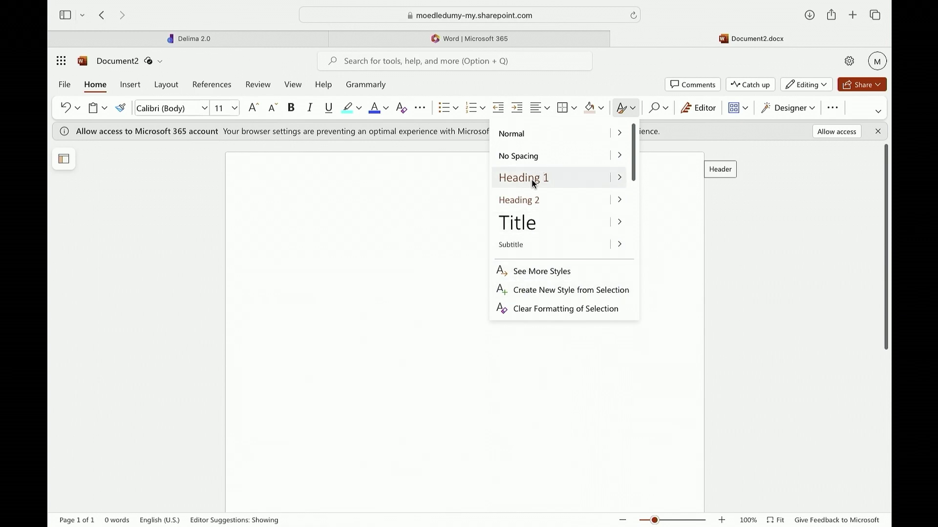
{"action": "left_click", "coordinate": [515, 229]}
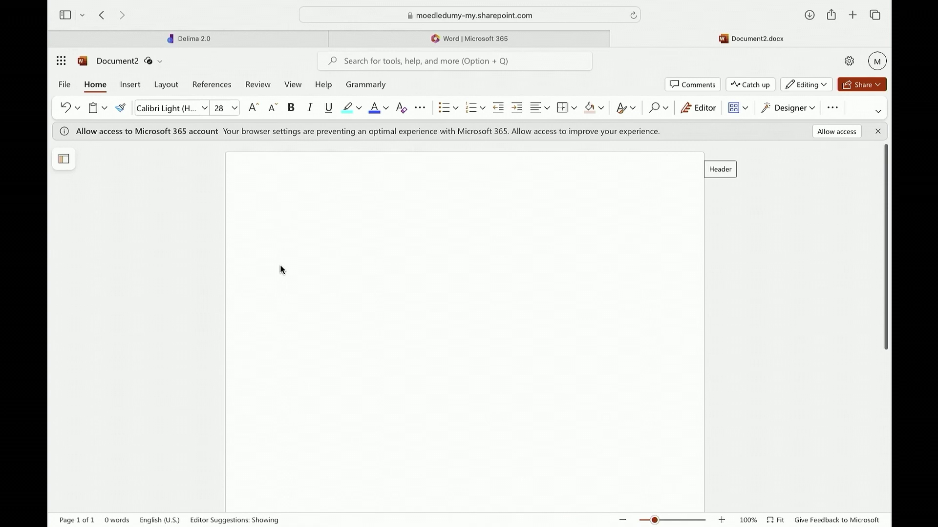
{"action": "type", "text": "Ti"}
{"action": "key", "text": "BackSpace"}
{"action": "key", "text": "BackSpace"}
{"action": "type", "text": "T"}
{"action": "key", "text": "BackSpace"}
{"action": "type", "text": "Tajuk :"}
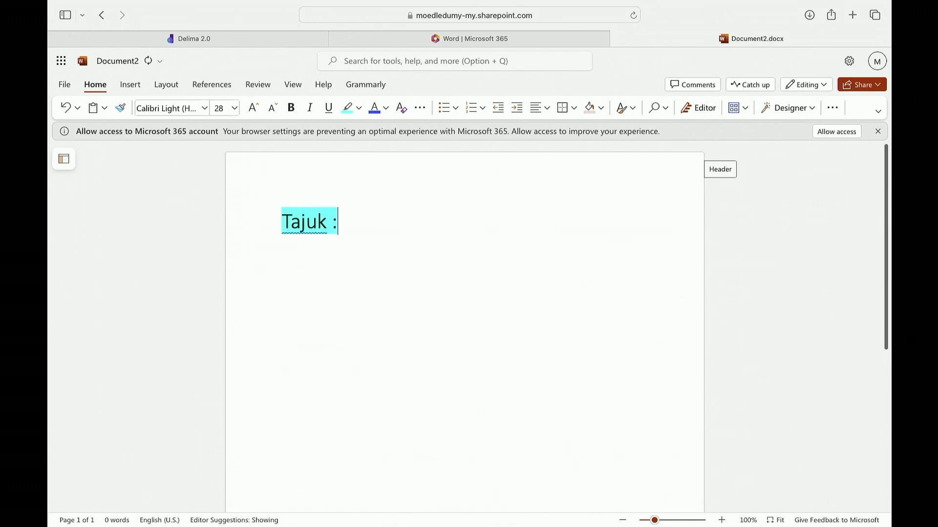
{"action": "type", "text": " Uni"}
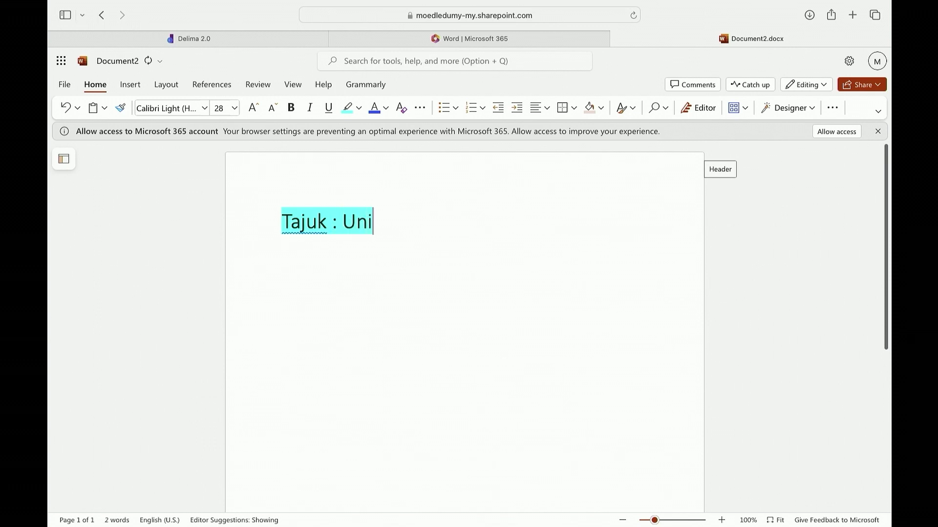
{"action": "type", "text": "corn Hilang"}
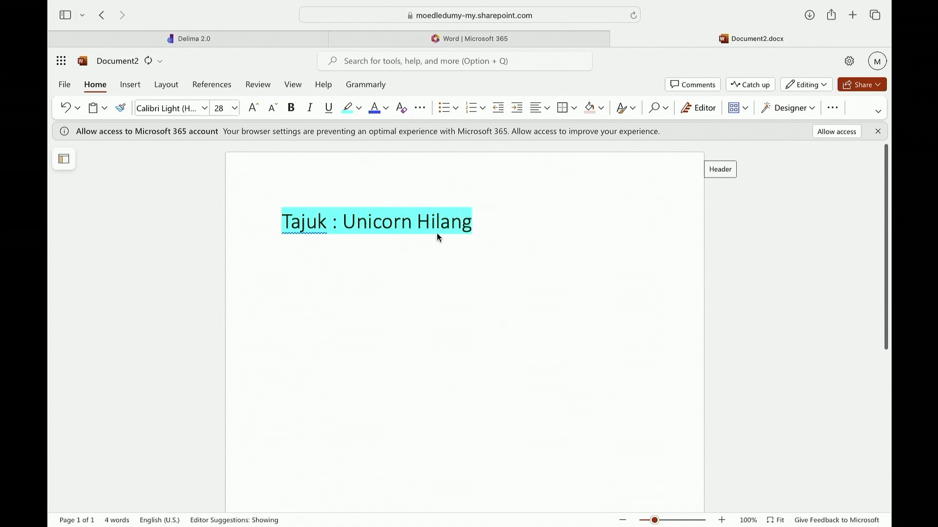
Clear the formatting of the whole title line and reapply the Title style to it.
{"action": "left_click_drag", "start_coordinate": [482, 223], "coordinate": [425, 222]}
{"action": "left_click_drag", "start_coordinate": [483, 225], "coordinate": [275, 219]}
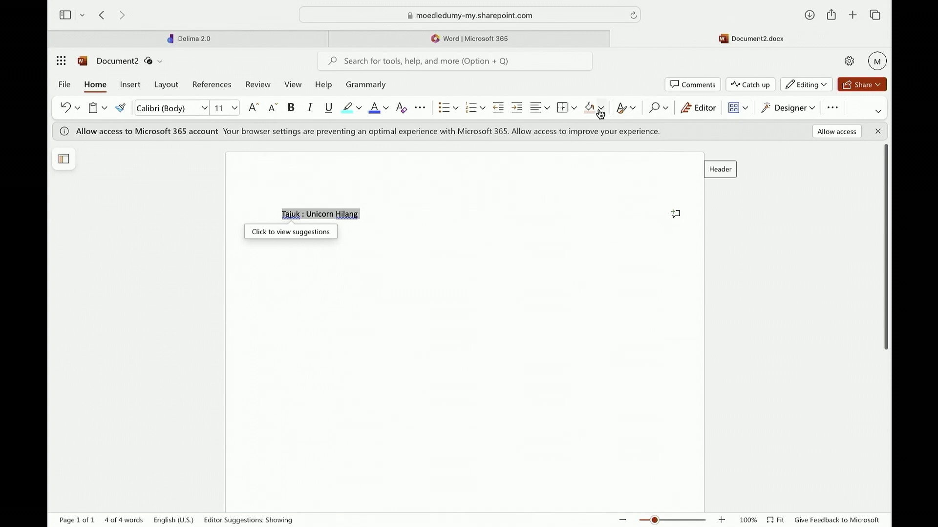
{"action": "left_click", "coordinate": [634, 109]}
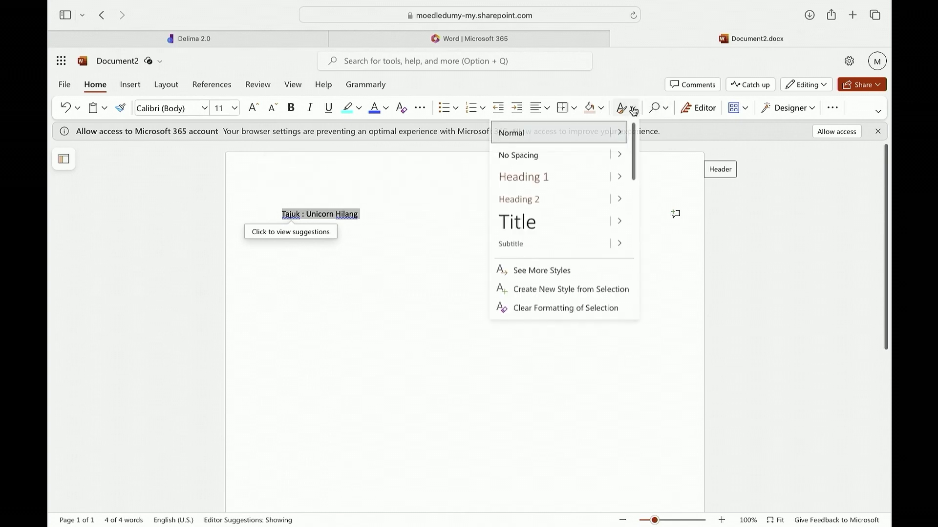
{"action": "left_click", "coordinate": [518, 233]}
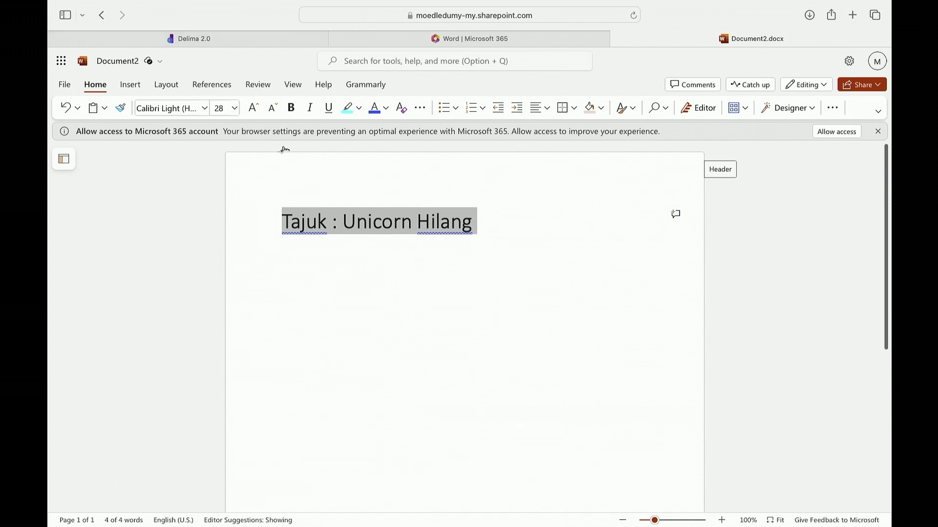
Make the selected title bold and change its case to UPPER CASE.
{"action": "left_click", "coordinate": [291, 108]}
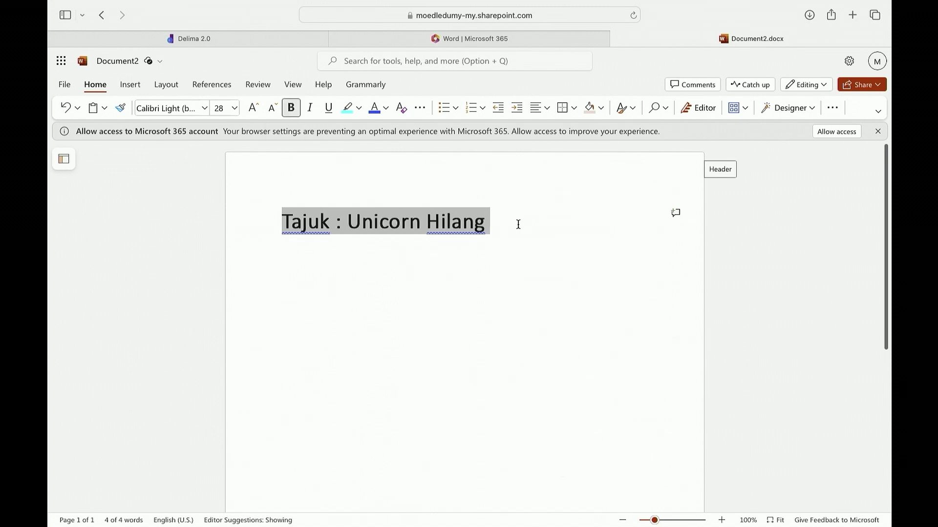
{"action": "left_click", "coordinate": [422, 110]}
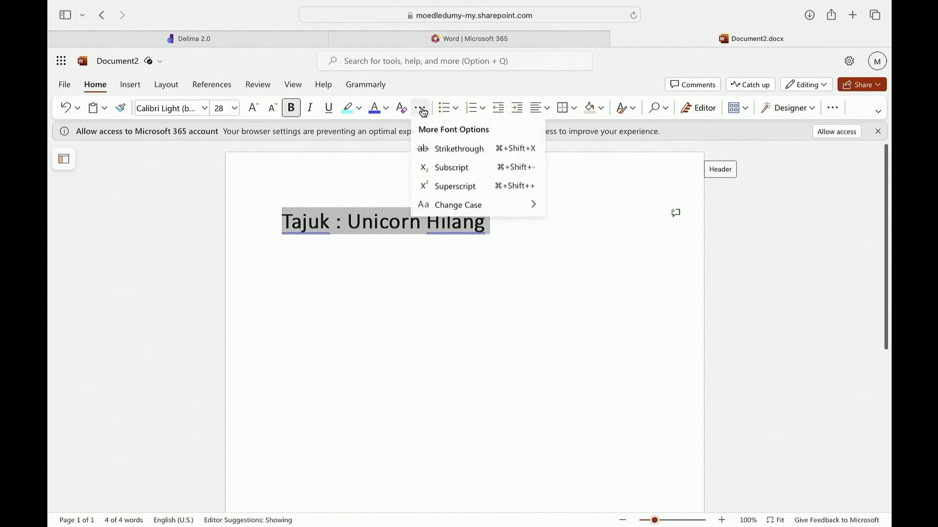
{"action": "left_click", "coordinate": [596, 112]}
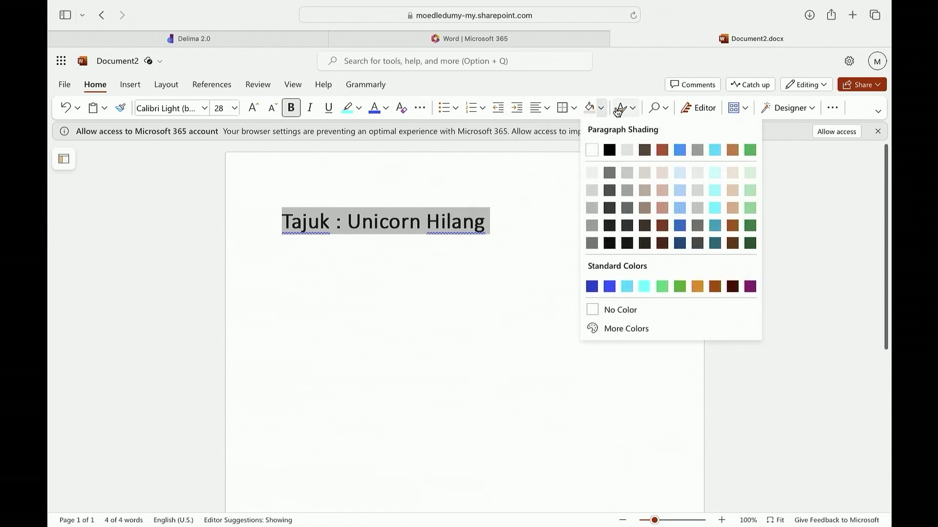
{"action": "left_click", "coordinate": [642, 112]}
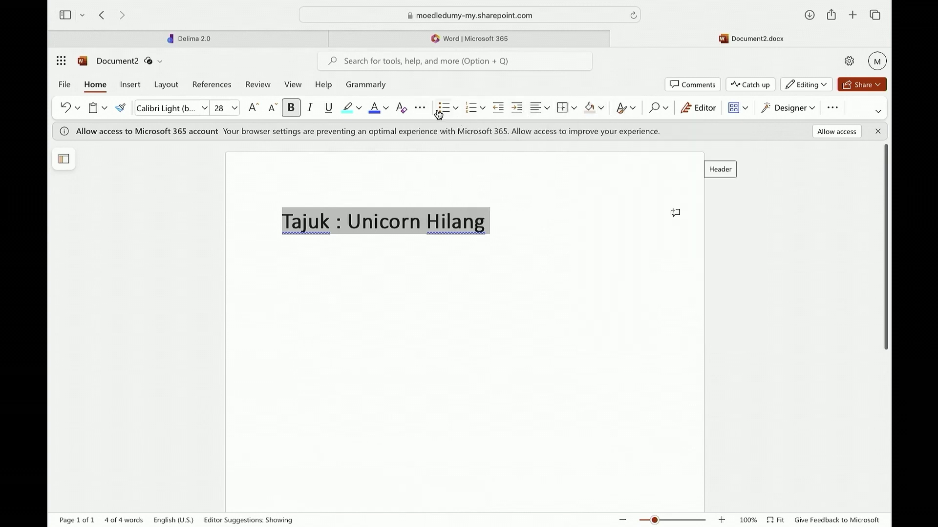
{"action": "left_click", "coordinate": [457, 108]}
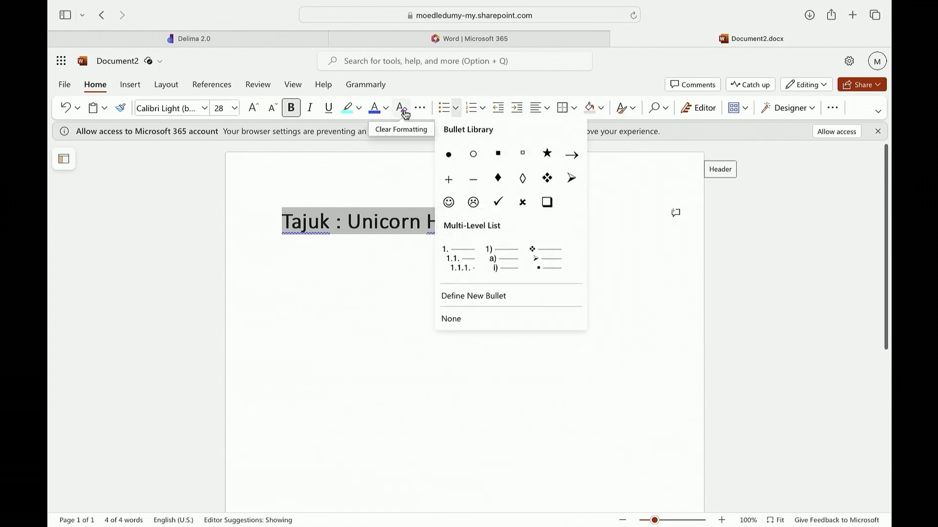
{"action": "left_click", "coordinate": [428, 112]}
{"action": "mouse_move", "coordinate": [467, 201]}
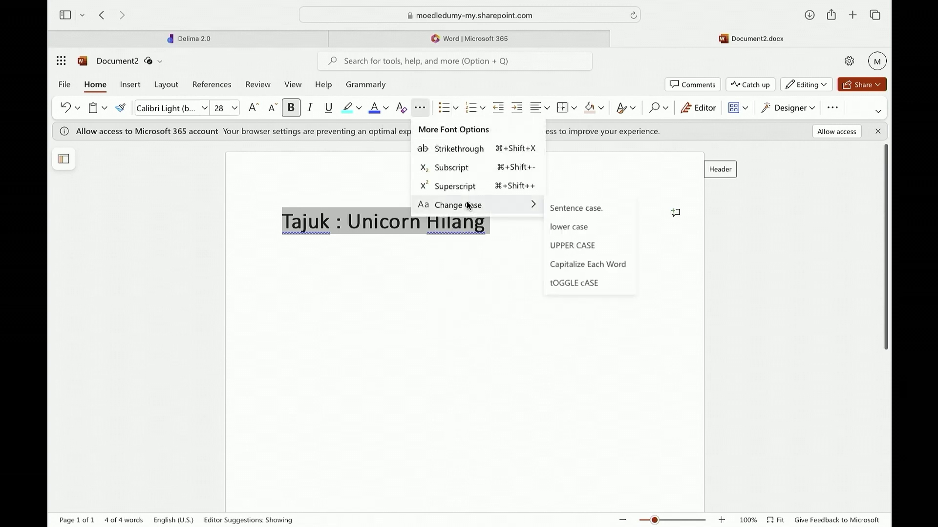
{"action": "left_click", "coordinate": [579, 243]}
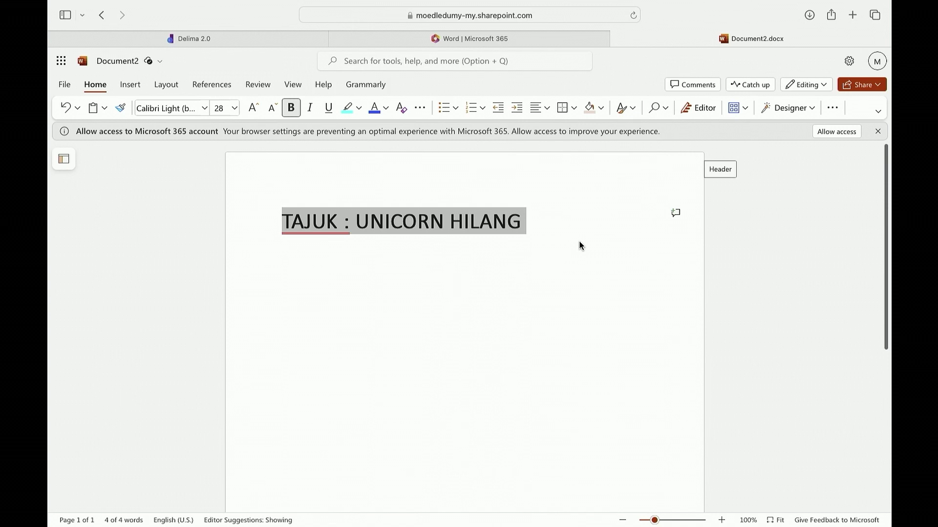
Select the whole title and set its highlight to No Color.
{"action": "left_click", "coordinate": [539, 223]}
{"action": "left_click_drag", "start_coordinate": [538, 223], "coordinate": [268, 220]}
{"action": "left_click", "coordinate": [361, 109]}
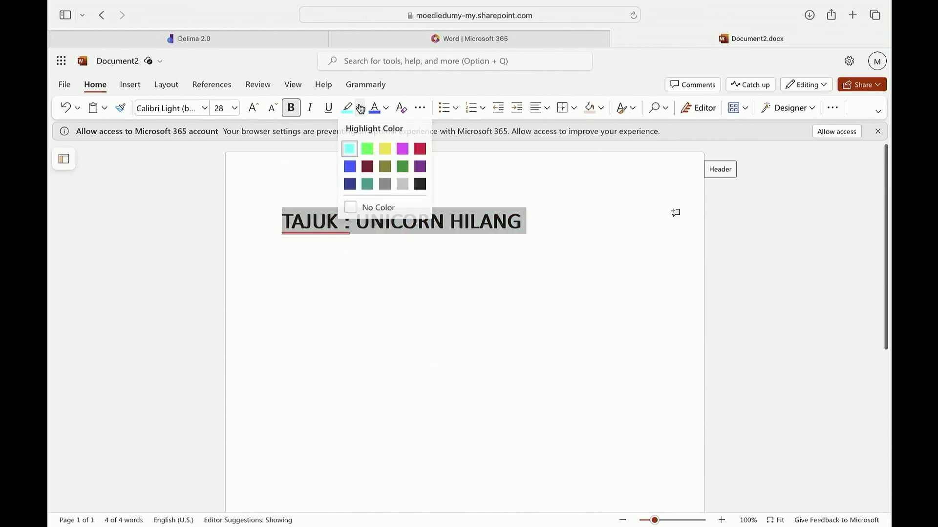
{"action": "left_click", "coordinate": [367, 207]}
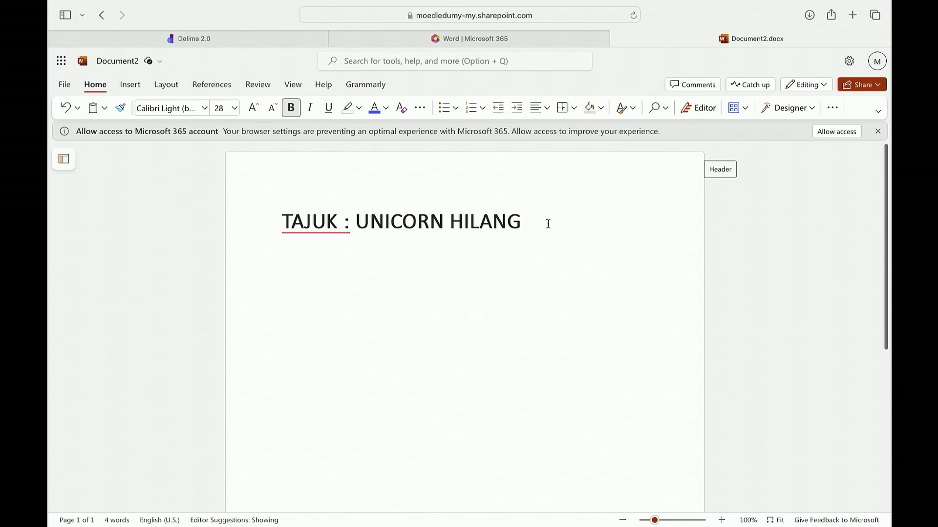
Add a Heading 1 line below the title reading "Watak : Unicorn, Peri, dan Naga".
{"action": "key", "text": "Return"}
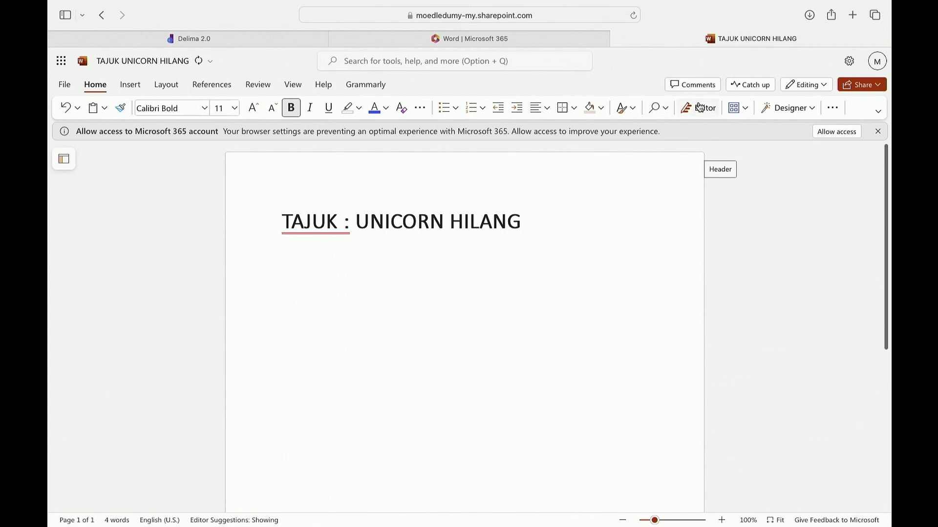
{"action": "left_click", "coordinate": [666, 113]}
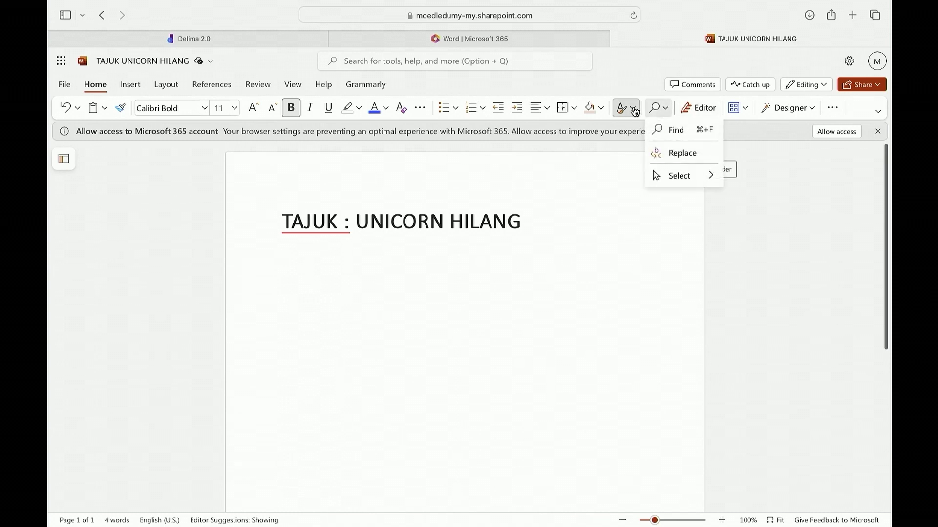
{"action": "left_click", "coordinate": [634, 110]}
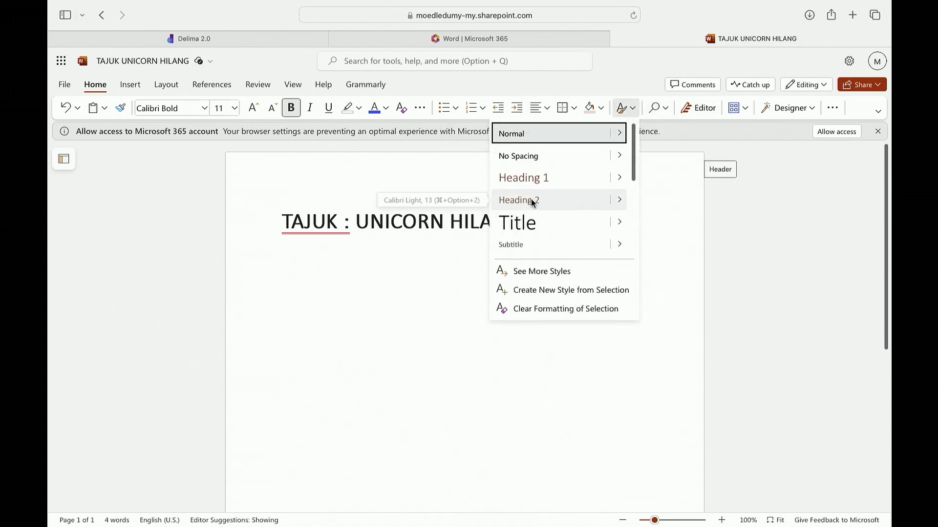
{"action": "left_click", "coordinate": [526, 180]}
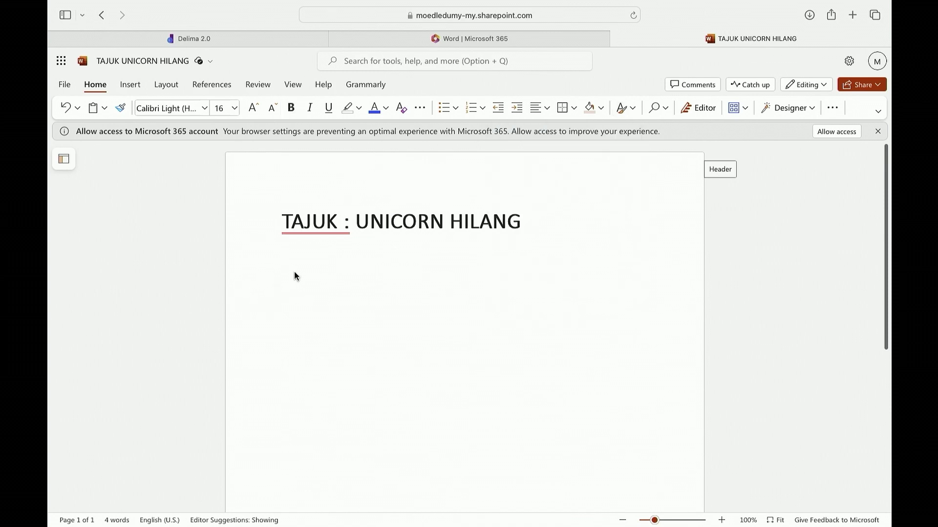
{"action": "type", "text": "Watak : Unicorn, Peri,"}
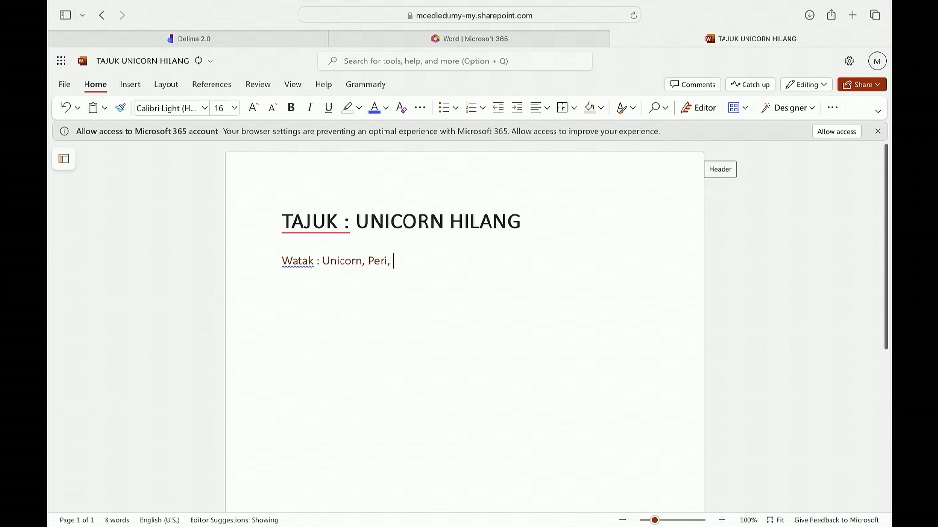
{"action": "type", "text": " dan Naga"}
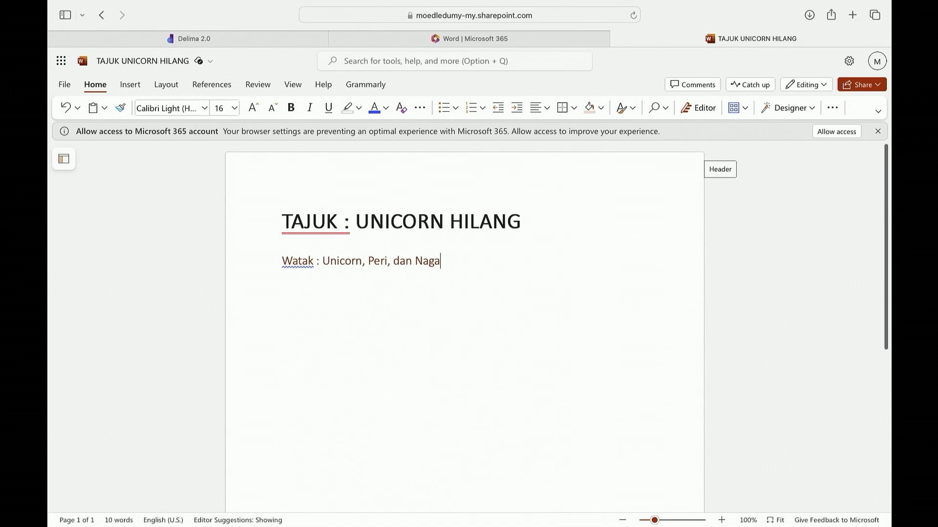
{"action": "type", "text": "s"}
{"action": "key", "text": "BackSpace"}
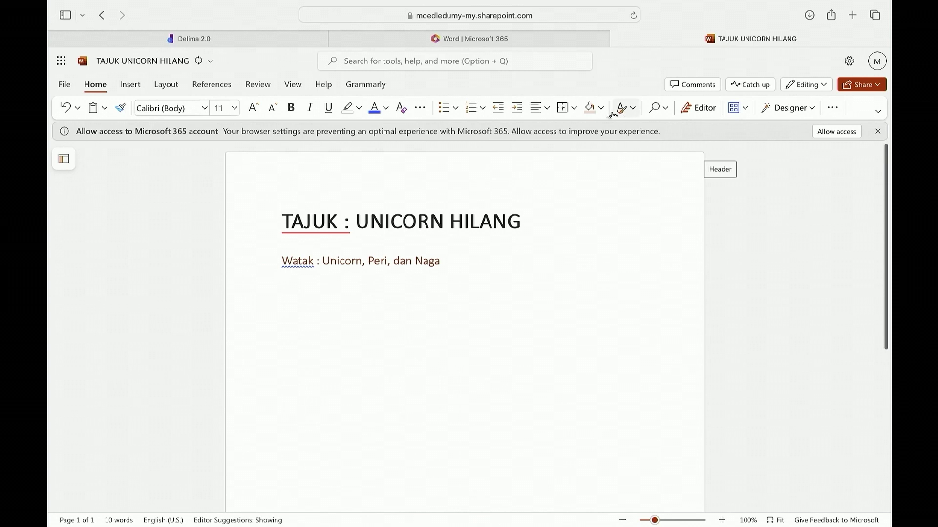
Add a second Heading 1 line reading "Latar : Hujan Ajaib" under the Watak line.
{"action": "left_click", "coordinate": [625, 112]}
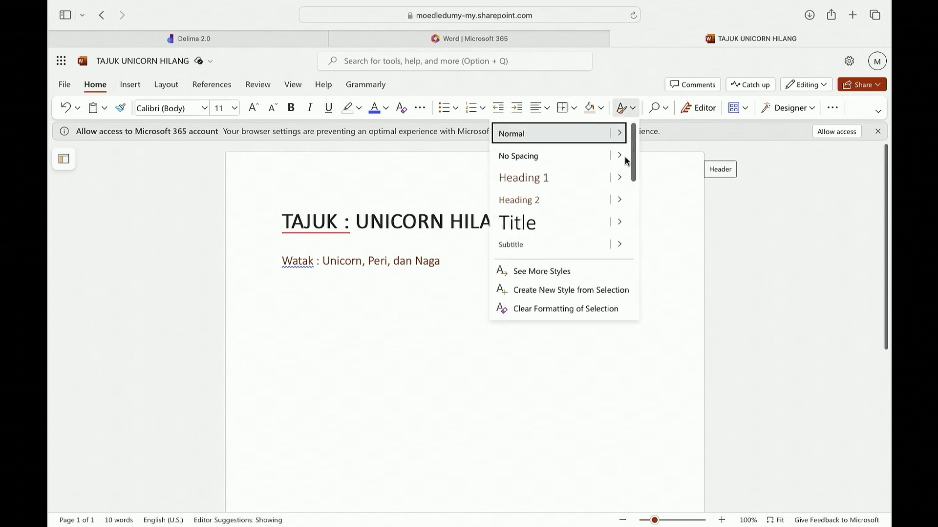
{"action": "left_click", "coordinate": [570, 178]}
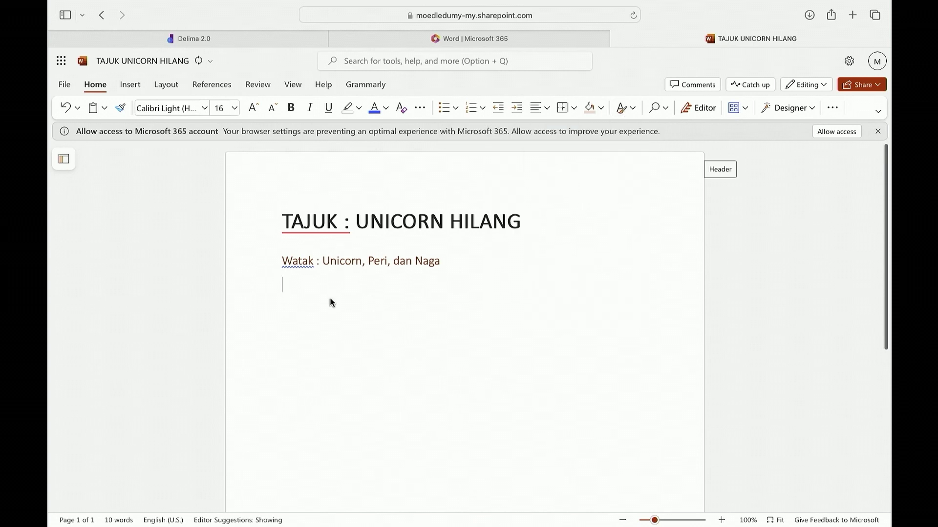
{"action": "type", "text": "Latar : Hujan Aj"}
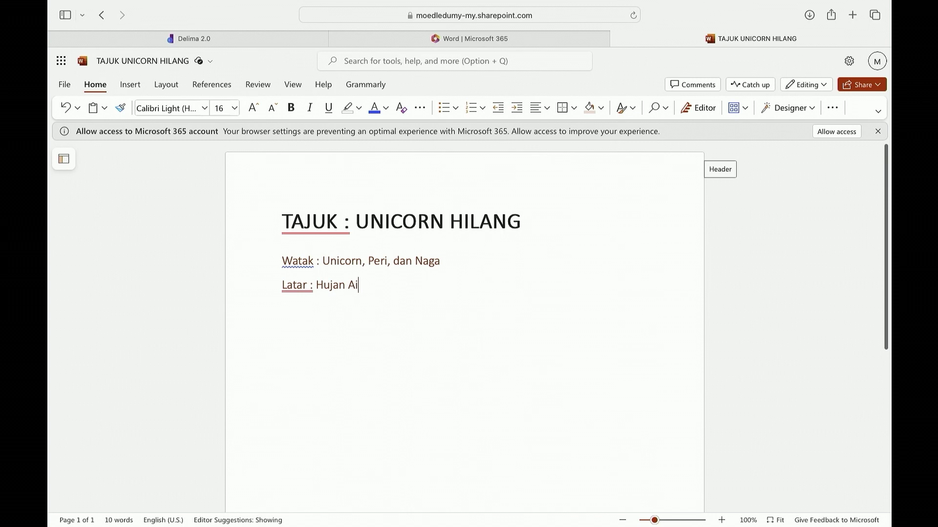
{"action": "type", "text": "aub"}
{"action": "key", "text": "BackSpace"}
{"action": "key", "text": "BackSpace"}
{"action": "type", "text": "ib"}
{"action": "key", "text": "Return"}
Add a third Heading 1 line reading "Plot : Unicorn mencari tanduk ajaibnya." under the Latar line.
{"action": "left_click", "coordinate": [602, 108]}
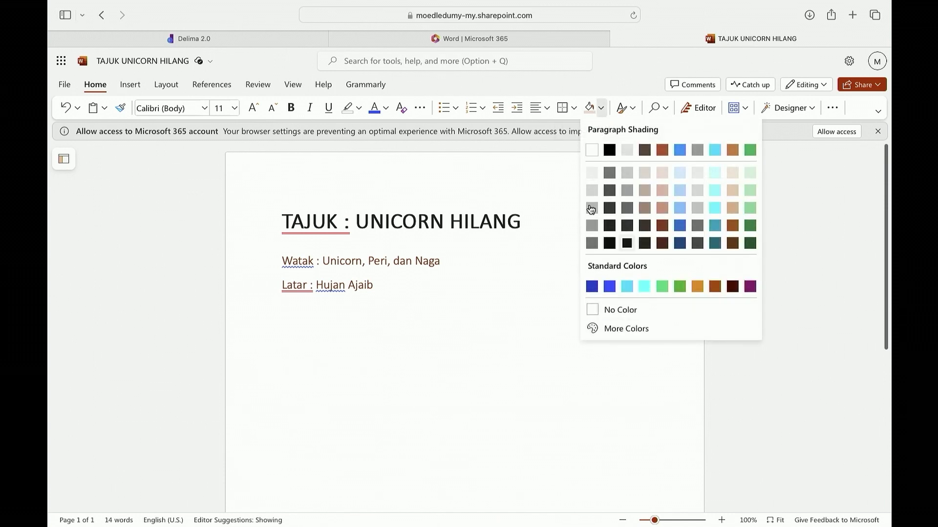
{"action": "left_click", "coordinate": [635, 109]}
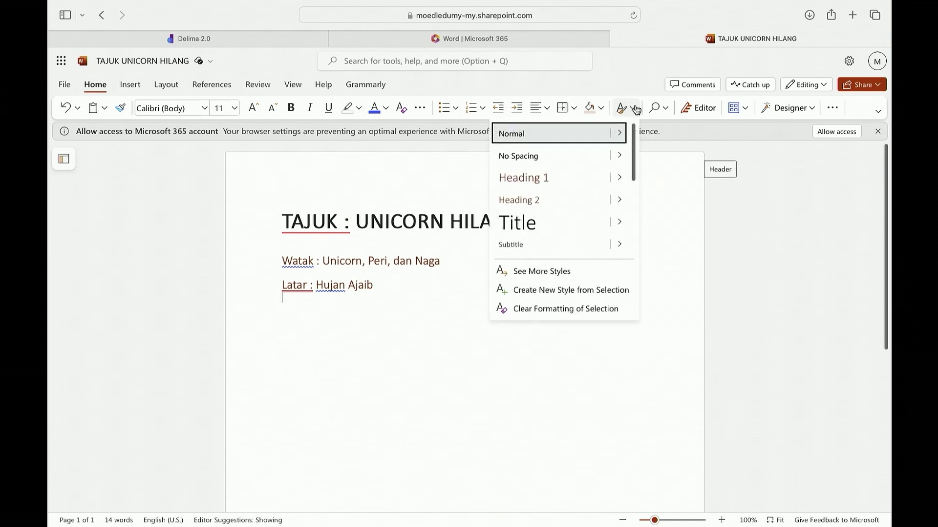
{"action": "left_click", "coordinate": [534, 180]}
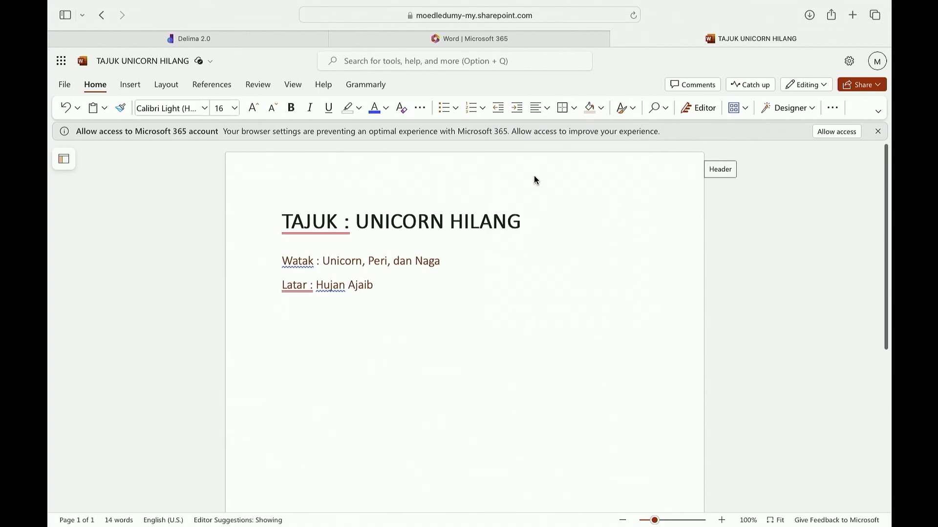
{"action": "type", "text": "Plot : Unico"}
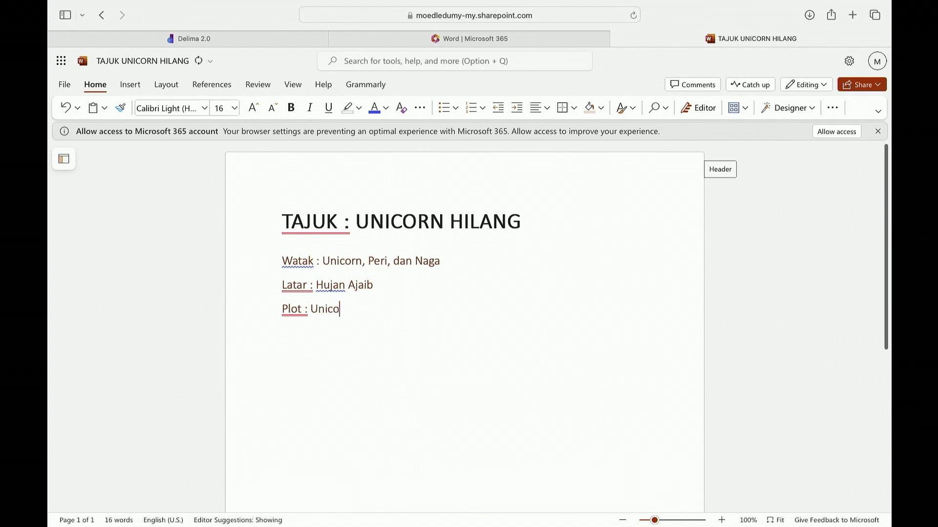
{"action": "type", "text": "rn mencari tanduk aj"}
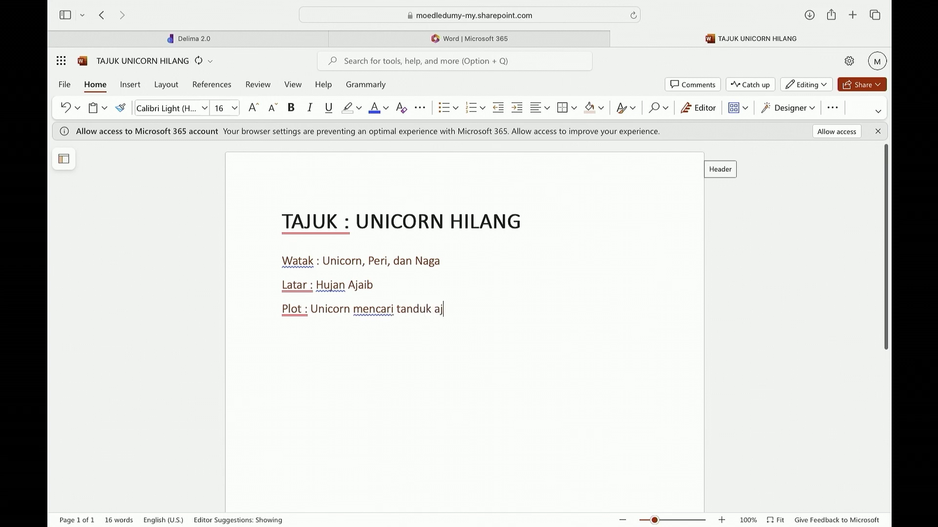
{"action": "type", "text": "aibnya."}
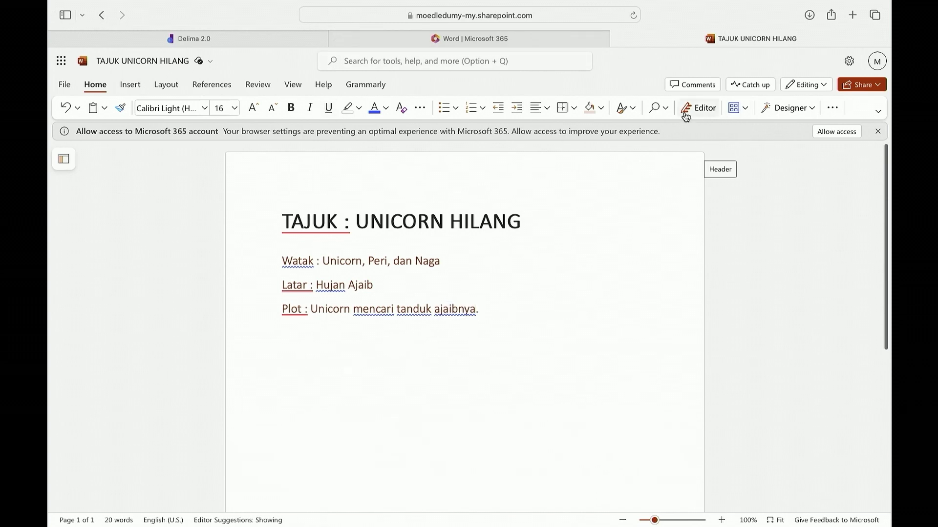
{"action": "left_click", "coordinate": [623, 109]}
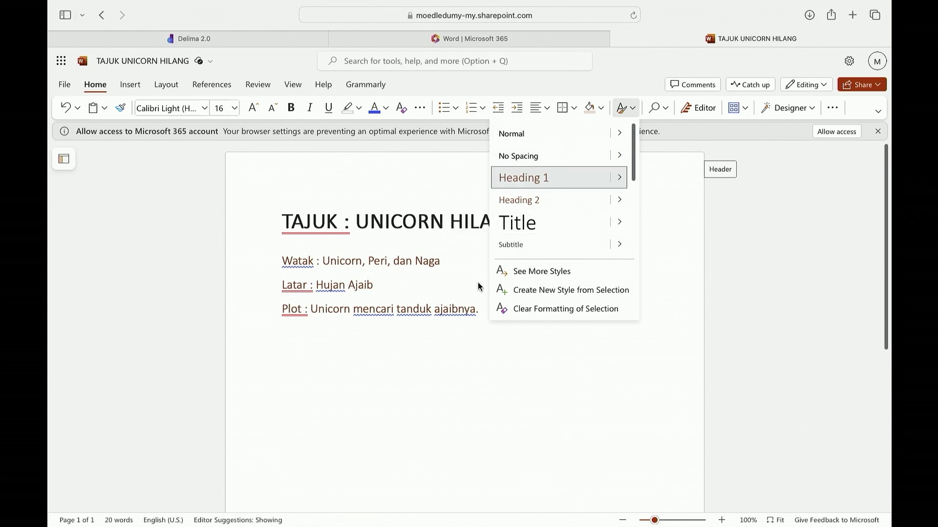
{"action": "left_click", "coordinate": [455, 313]}
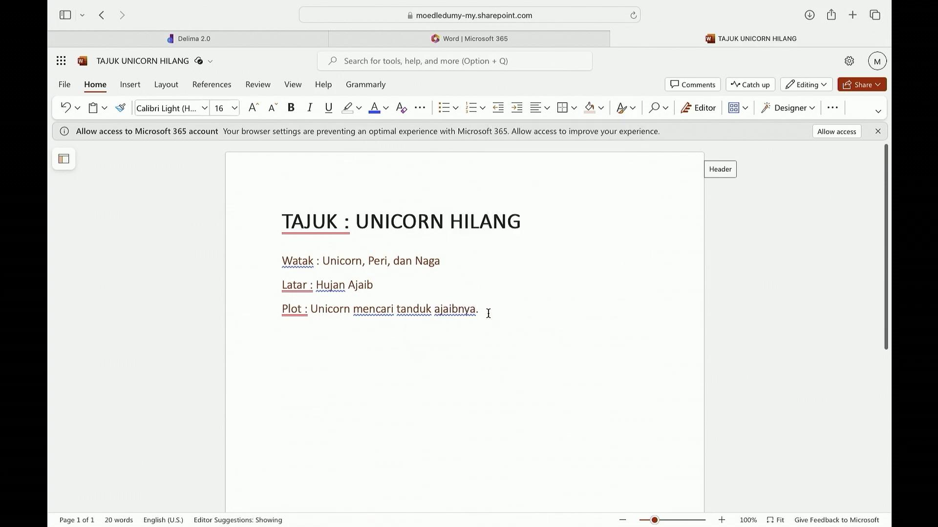
Start a new paragraph below the Plot line, increase its indent once and enter "Pada suatu hari......".
{"action": "key", "text": "Return"}
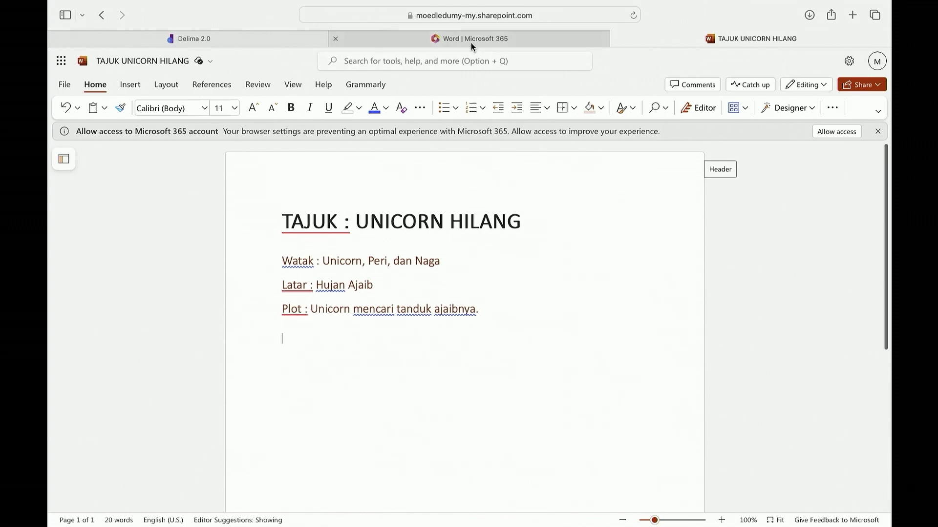
{"action": "left_click", "coordinate": [517, 112]}
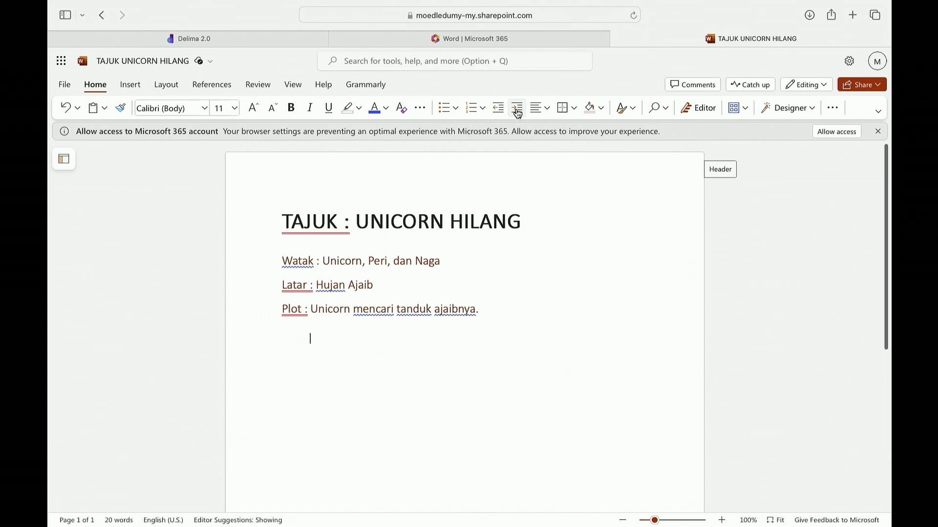
{"action": "type", "text": "Pada"}
{"action": "type", "text": "suratu ha"}
{"action": "key", "text": "BackSpace"}
{"action": "key", "text": "BackSpace"}
{"action": "key", "text": "BackSpace"}
{"action": "key", "text": "BackSpace"}
{"action": "key", "text": "BackSpace"}
{"action": "key", "text": "BackSpace"}
{"action": "key", "text": "BackSpace"}
{"action": "type", "text": "atu hari......"}
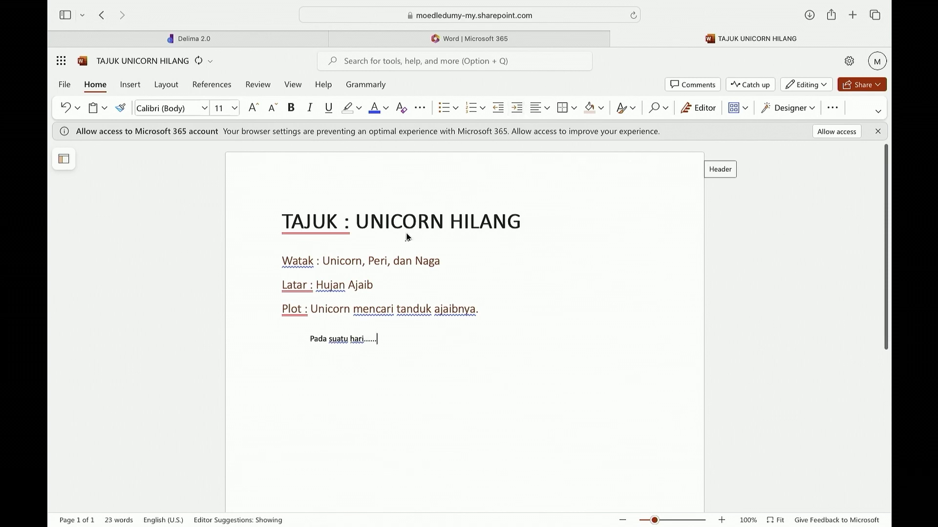
Open Find for the document and switch to Replace to view the search and replacement fields.
{"action": "left_click", "coordinate": [663, 110]}
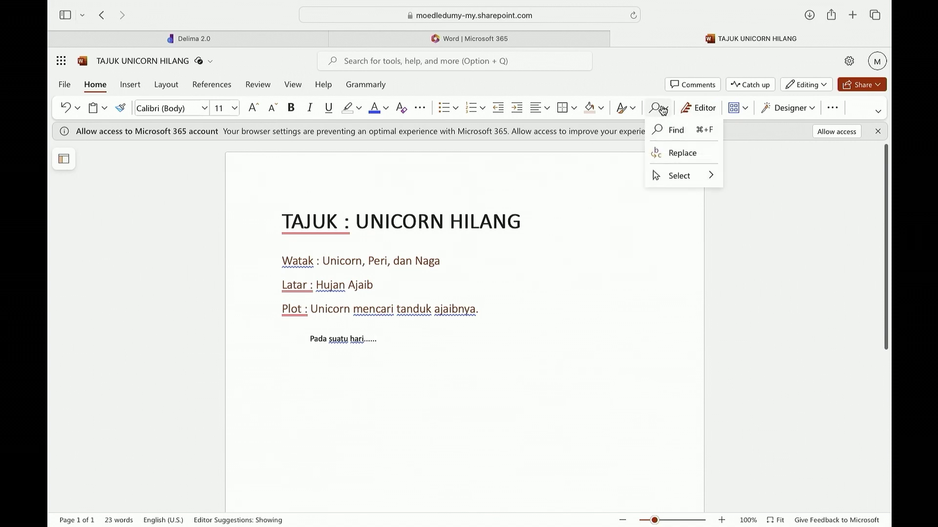
{"action": "left_click", "coordinate": [674, 130]}
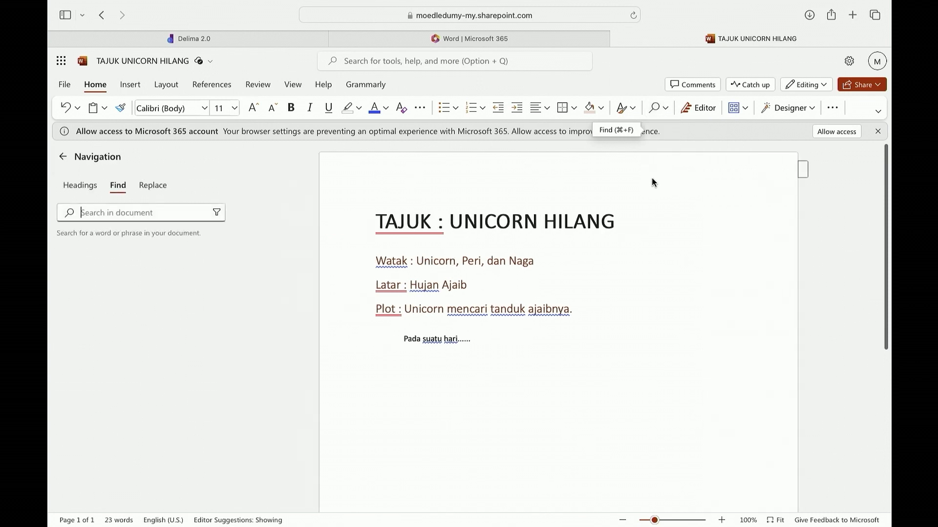
{"action": "left_click", "coordinate": [146, 189]}
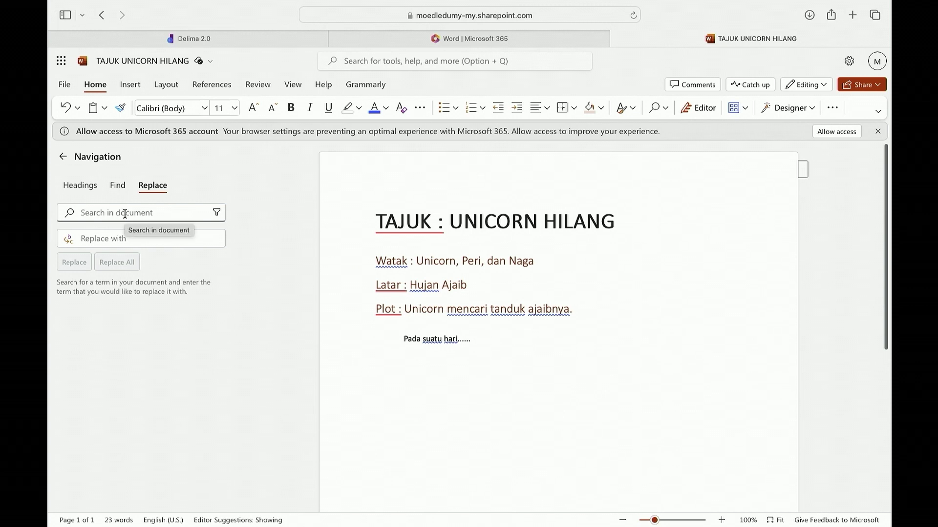
{"action": "left_click", "coordinate": [106, 236]}
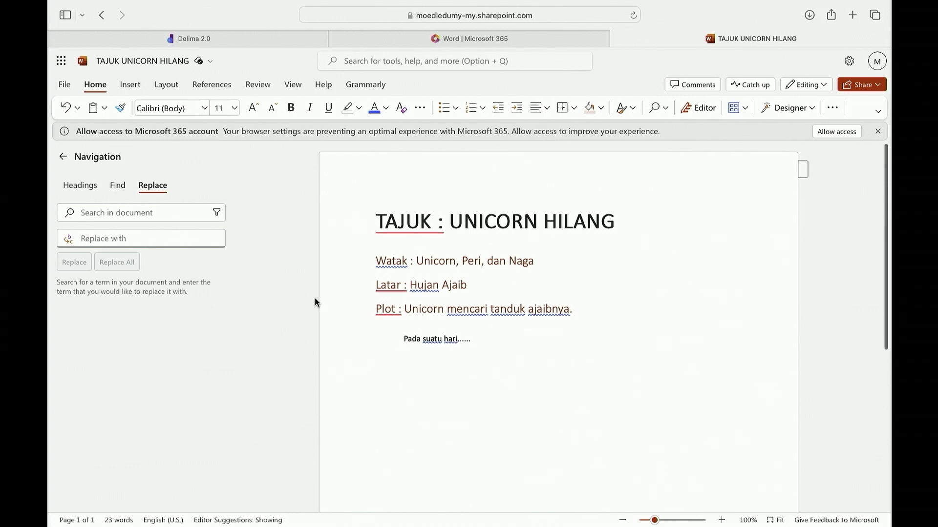
Open Editor and display its grammar suggestions for the document.
{"action": "left_click", "coordinate": [702, 108]}
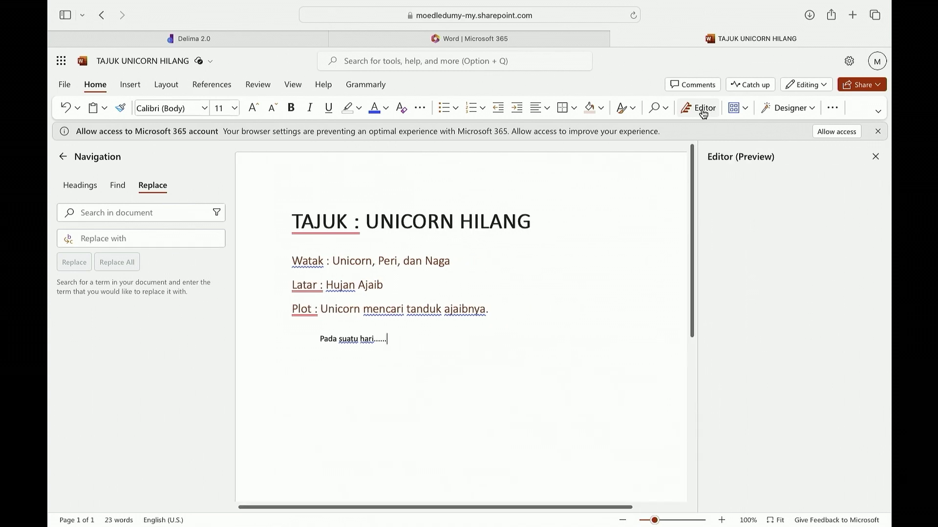
{"action": "left_click", "coordinate": [666, 109]}
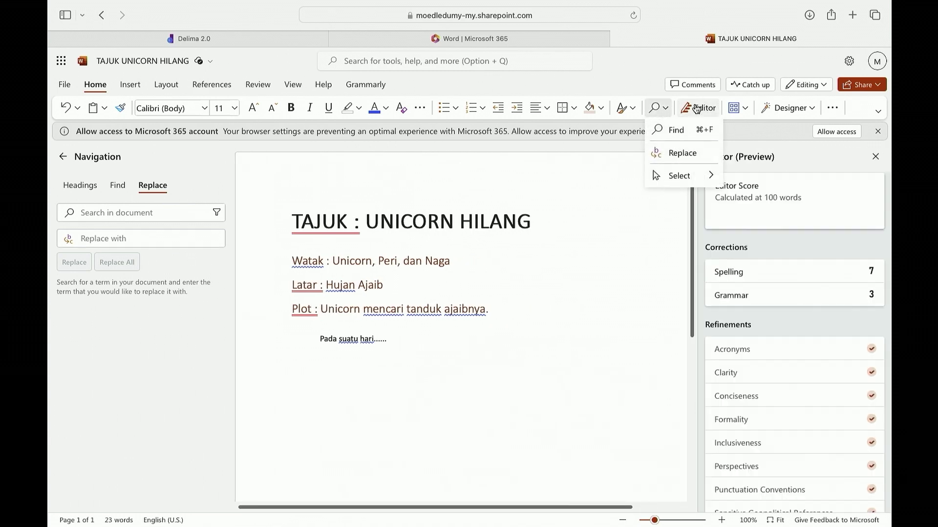
{"action": "left_click", "coordinate": [696, 107]}
{"action": "left_click", "coordinate": [696, 109]}
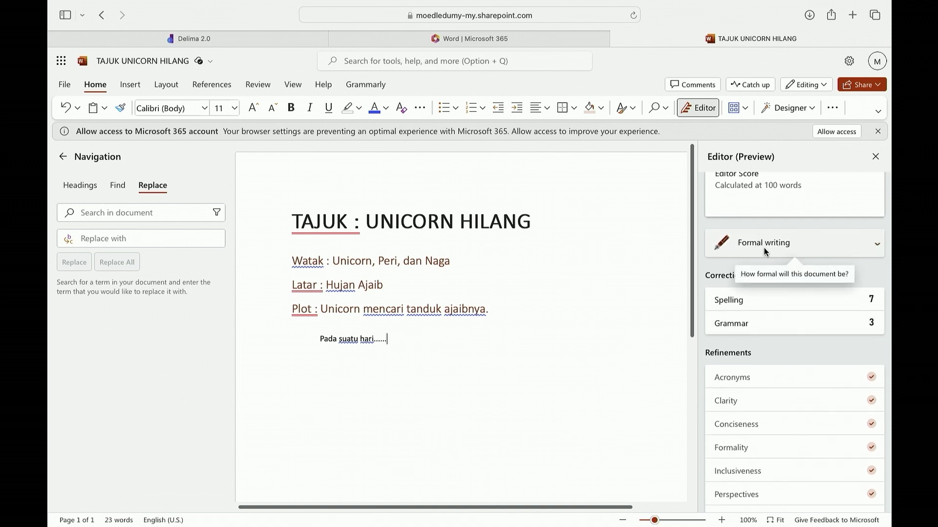
{"action": "left_click", "coordinate": [729, 324]}
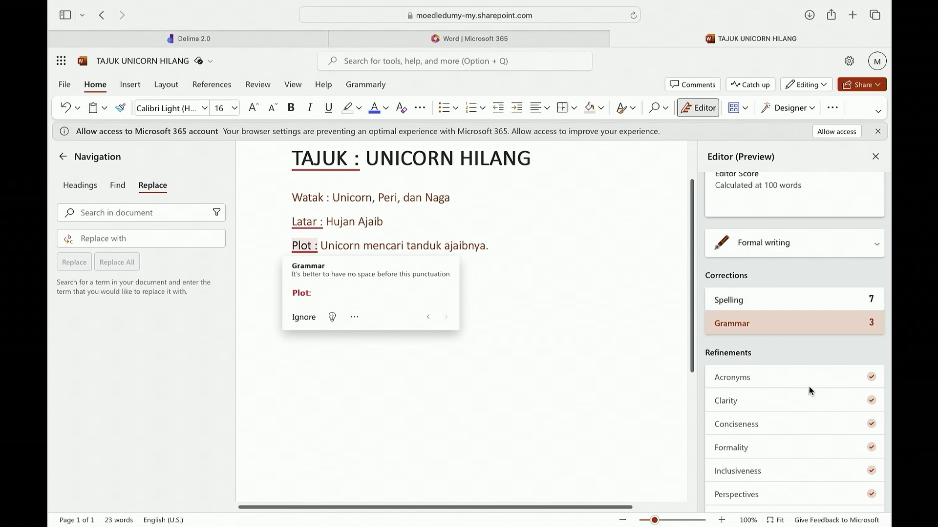
{"action": "left_click", "coordinate": [776, 333]}
Examine Editor's corrections, refinement categories, insights and feedback options.
{"action": "scroll", "coordinate": [738, 429], "scroll_direction": "down", "scroll_amount": 5}
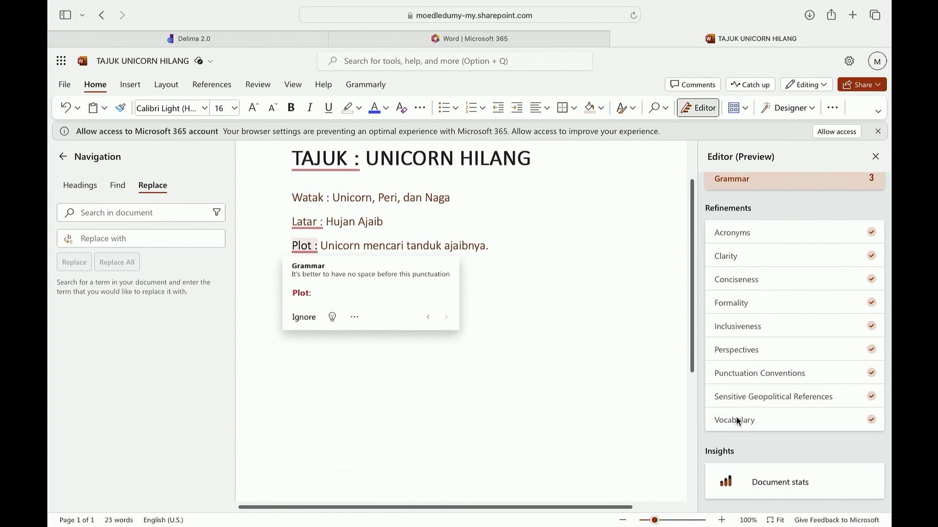
{"action": "scroll", "coordinate": [736, 417], "scroll_direction": "down", "scroll_amount": 2}
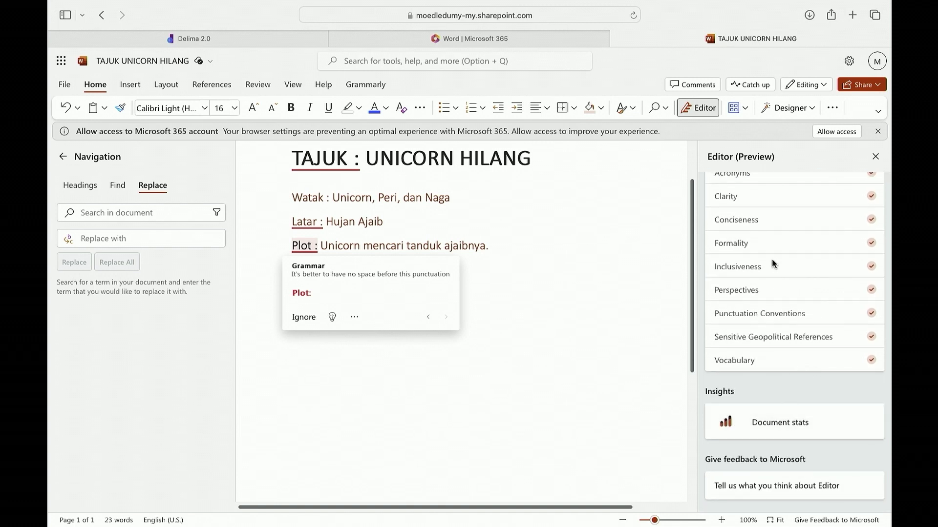
{"action": "scroll", "coordinate": [773, 264], "scroll_direction": "up", "scroll_amount": 5}
{"action": "scroll", "coordinate": [773, 264], "scroll_direction": "down", "scroll_amount": 5}
{"action": "scroll", "coordinate": [773, 264], "scroll_direction": "up", "scroll_amount": 1}
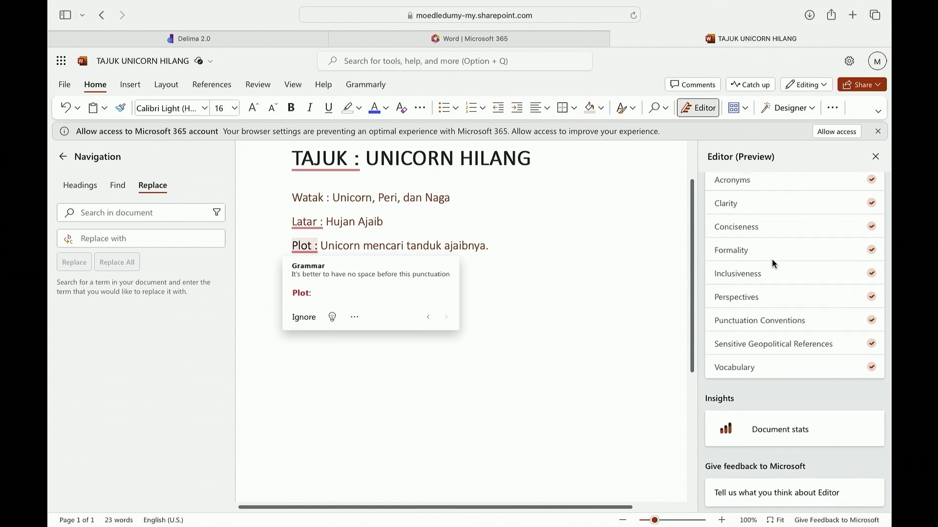
{"action": "scroll", "coordinate": [772, 264], "scroll_direction": "up", "scroll_amount": 5}
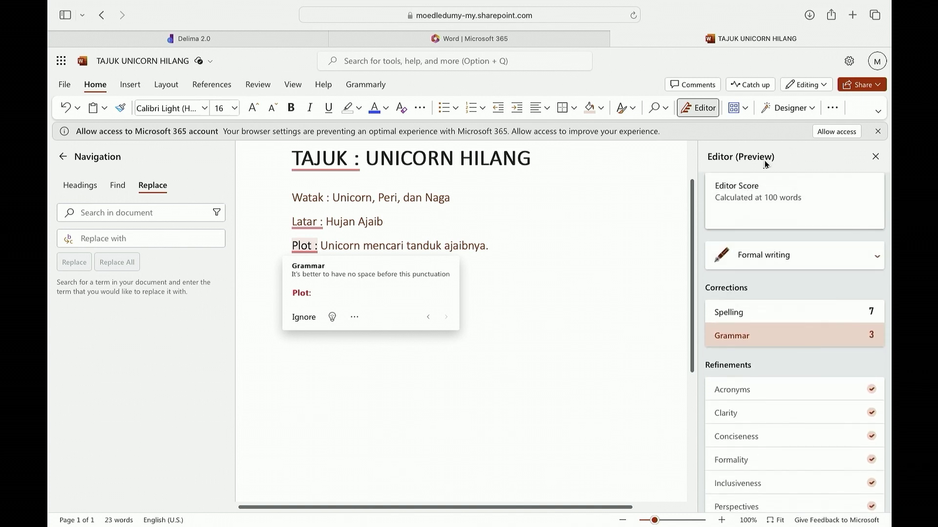
{"action": "scroll", "coordinate": [763, 459], "scroll_direction": "down", "scroll_amount": 3}
{"action": "scroll", "coordinate": [763, 459], "scroll_direction": "up", "scroll_amount": 3}
{"action": "scroll", "coordinate": [752, 382], "scroll_direction": "down", "scroll_amount": 5}
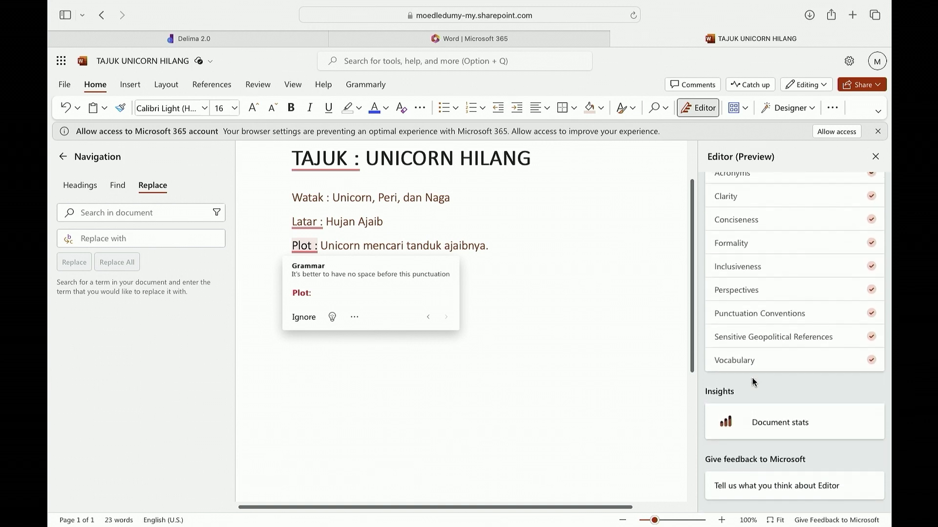
{"action": "scroll", "coordinate": [750, 376], "scroll_direction": "up", "scroll_amount": 5}
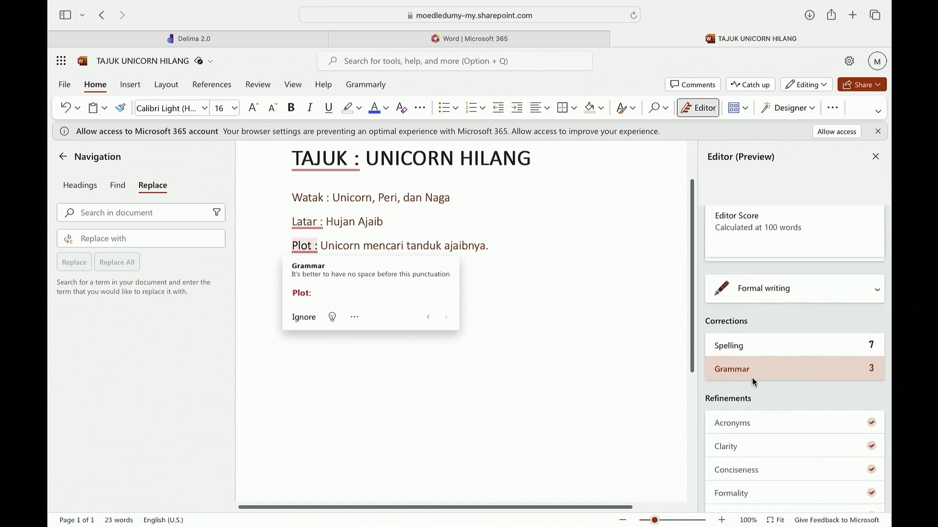
Show the available add-ins, revisit the DELIMa and Word home pages, and return to the unicorn story document.
{"action": "left_click", "coordinate": [739, 109]}
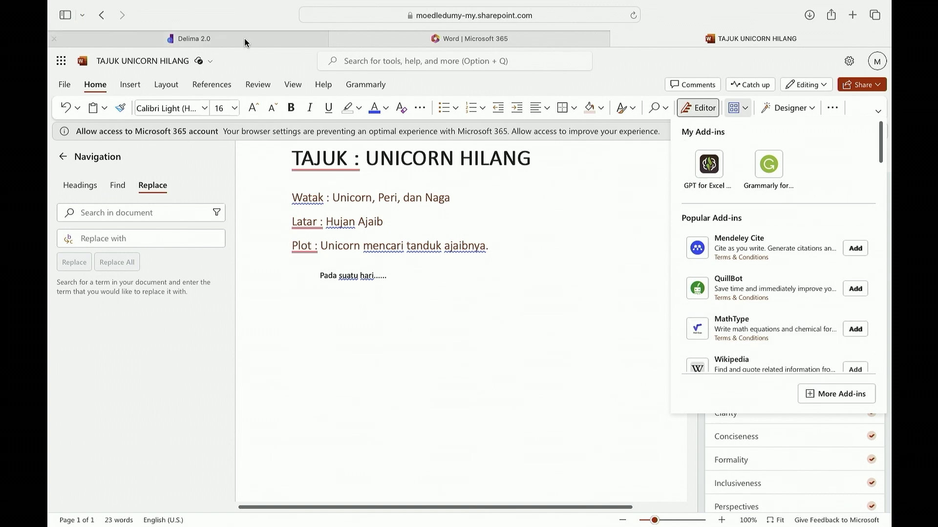
{"action": "left_click", "coordinate": [227, 38]}
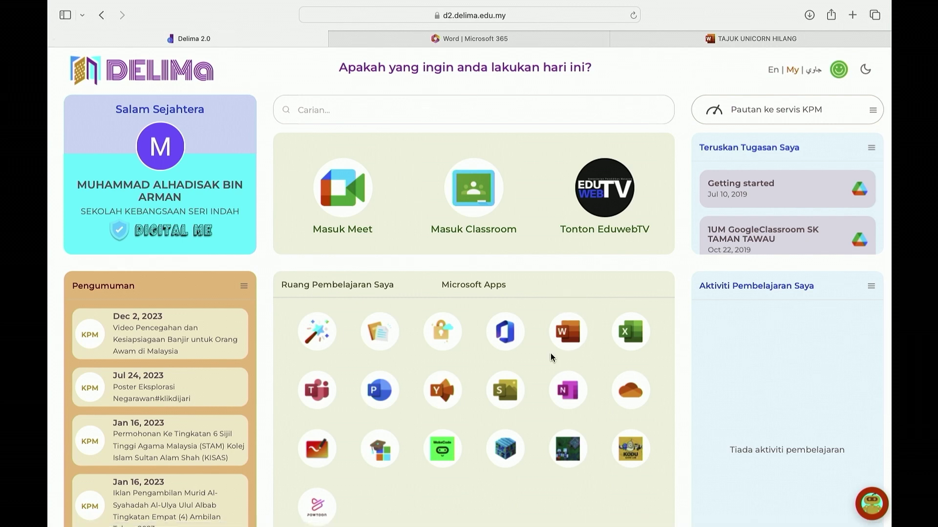
{"action": "left_click", "coordinate": [536, 35]}
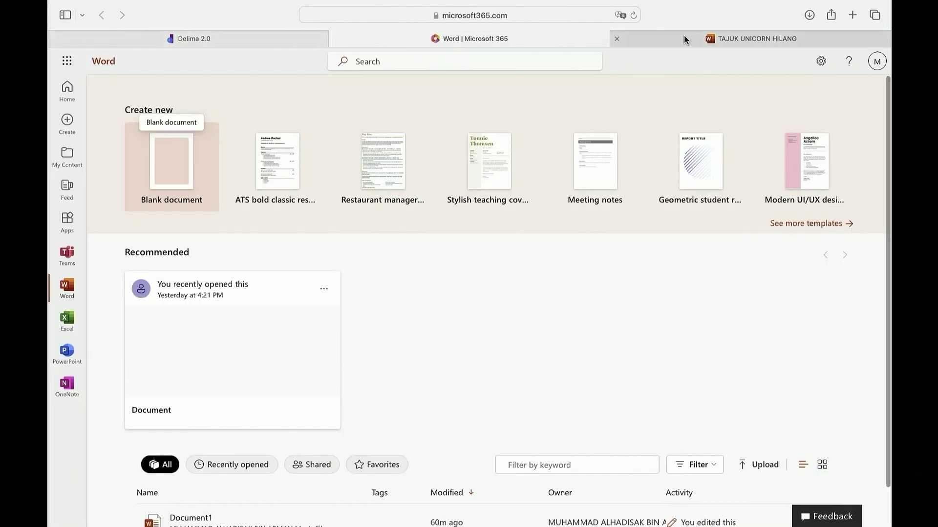
{"action": "left_click", "coordinate": [684, 37]}
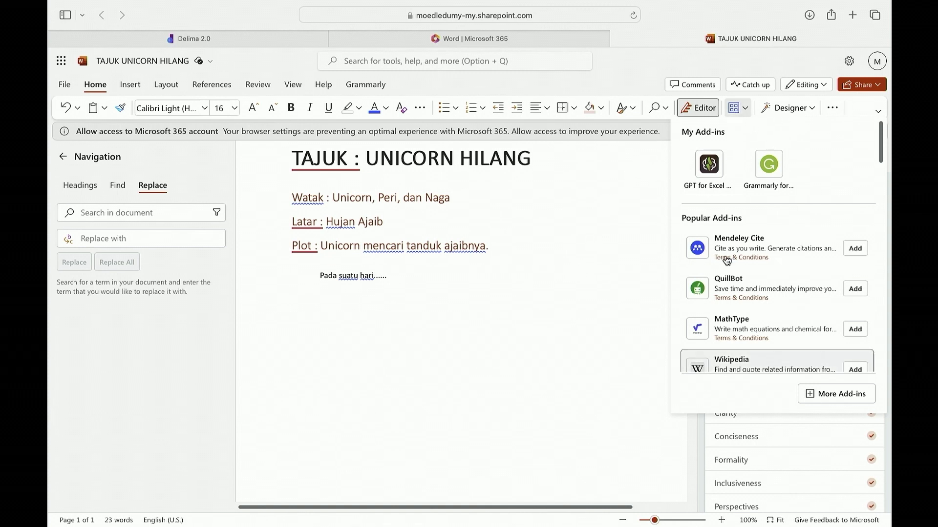
Examine the popular add-ins offered for the document through to the end of the list, and close the list.
{"action": "left_click", "coordinate": [741, 110]}
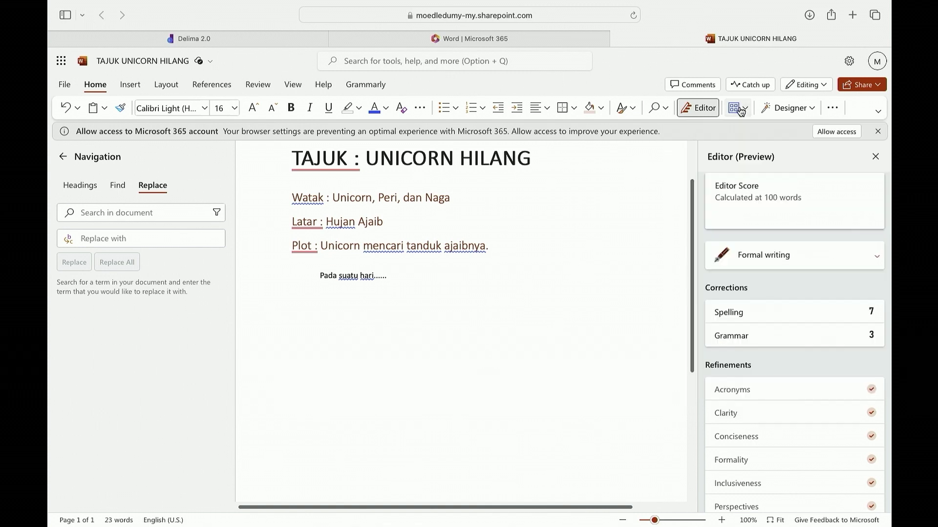
{"action": "left_click", "coordinate": [741, 111]}
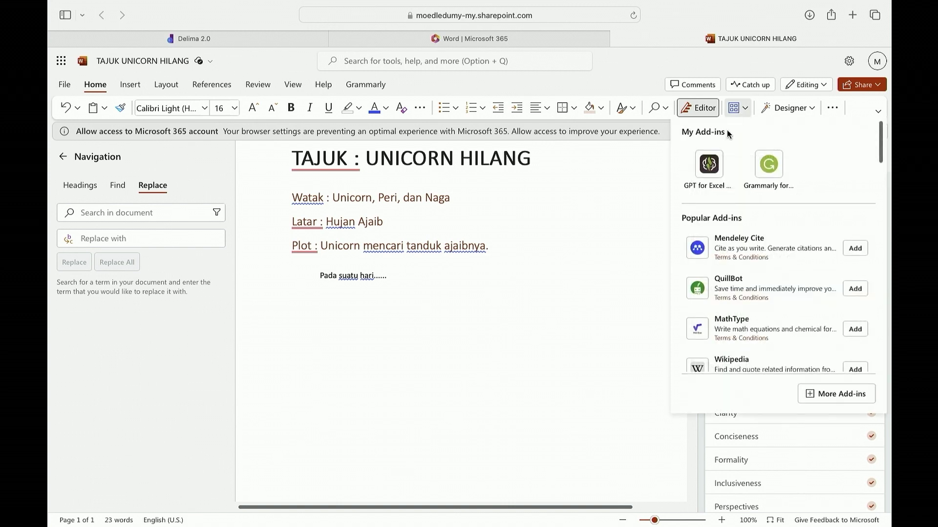
{"action": "scroll", "coordinate": [735, 247], "scroll_direction": "down", "scroll_amount": 1}
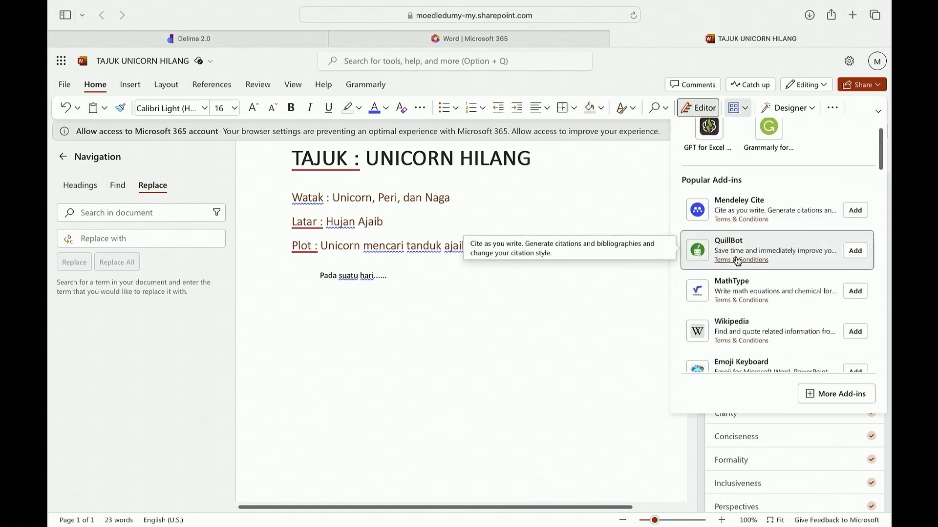
{"action": "scroll", "coordinate": [723, 205], "scroll_direction": "up", "scroll_amount": 1}
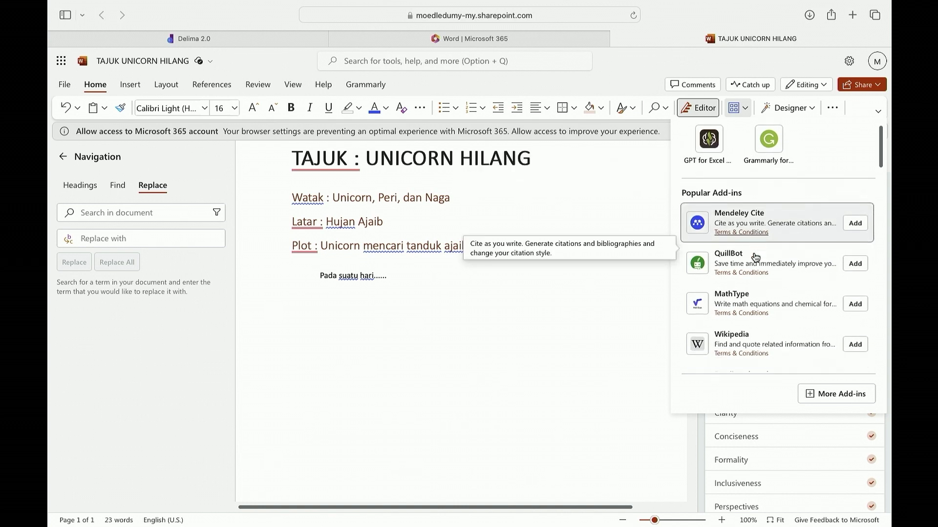
{"action": "scroll", "coordinate": [754, 235], "scroll_direction": "down", "scroll_amount": 2}
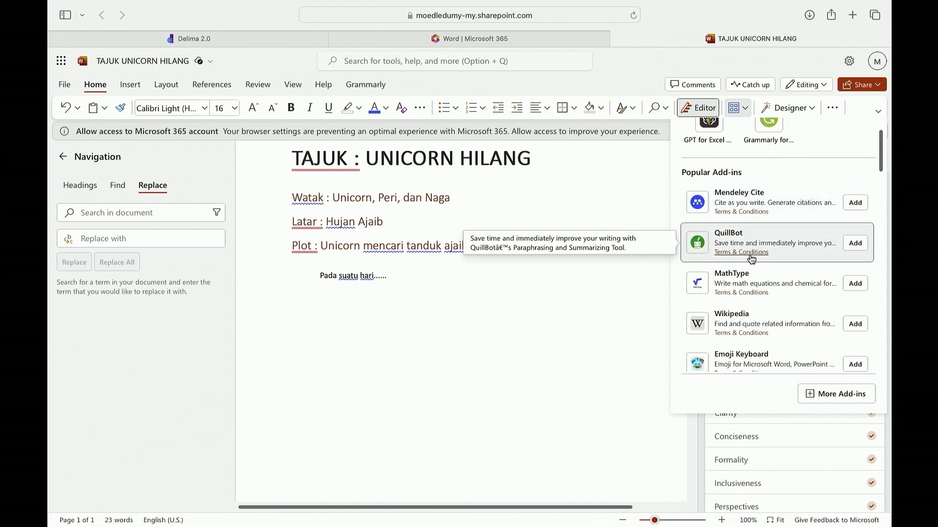
{"action": "scroll", "coordinate": [752, 338], "scroll_direction": "down", "scroll_amount": 2}
{"action": "scroll", "coordinate": [753, 338], "scroll_direction": "down", "scroll_amount": 6}
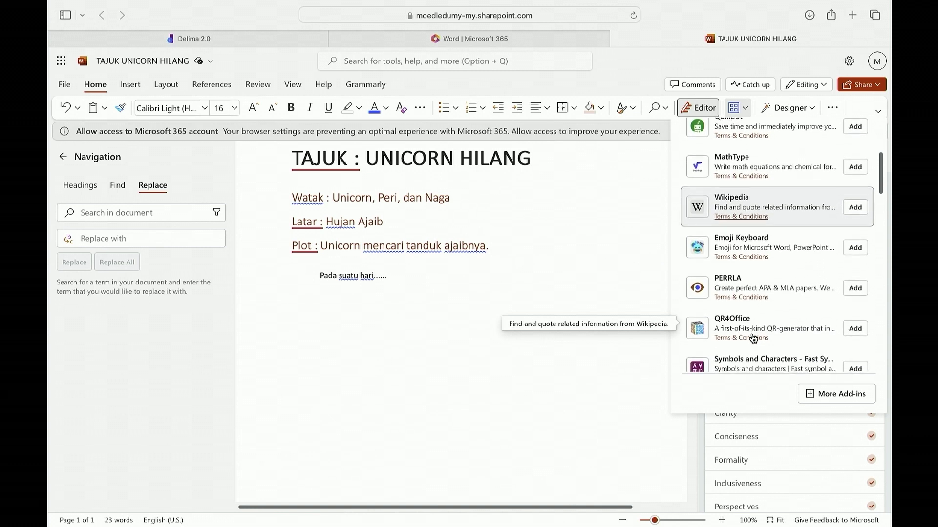
{"action": "scroll", "coordinate": [752, 338], "scroll_direction": "down", "scroll_amount": 6}
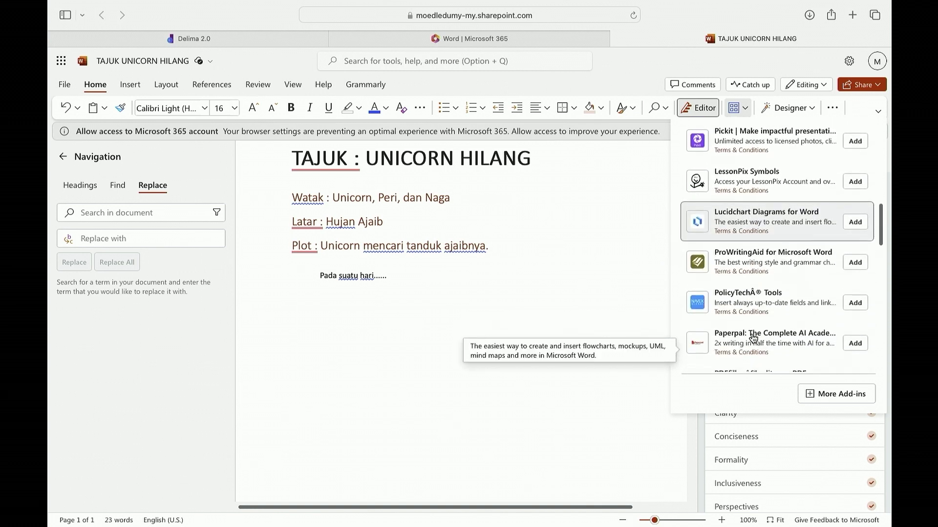
{"action": "scroll", "coordinate": [753, 338], "scroll_direction": "down", "scroll_amount": 10}
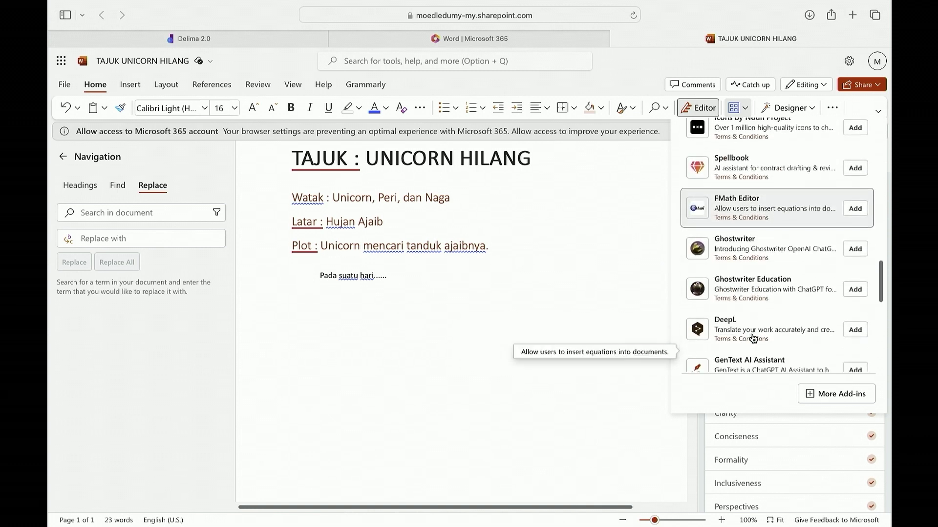
{"action": "scroll", "coordinate": [752, 338], "scroll_direction": "down", "scroll_amount": 1}
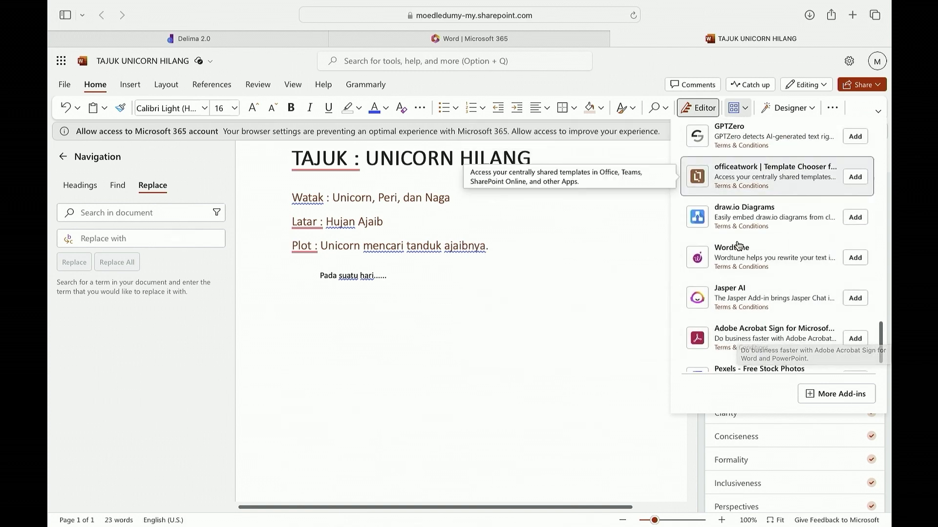
{"action": "scroll", "coordinate": [745, 271], "scroll_direction": "down", "scroll_amount": 1}
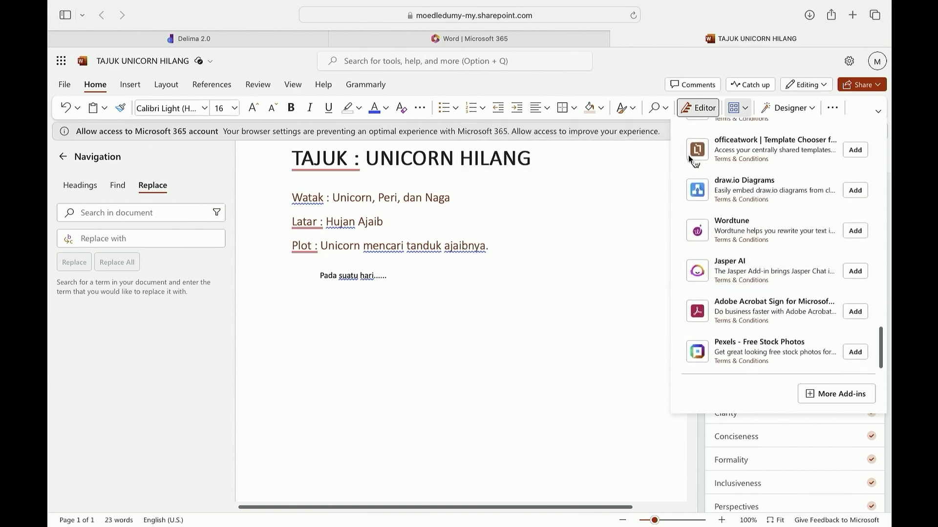
{"action": "left_click", "coordinate": [463, 291]}
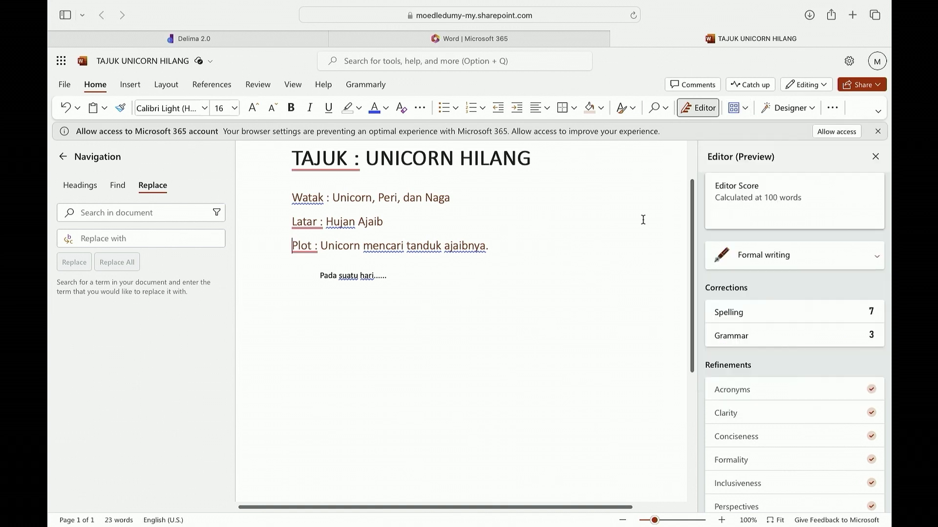
Apply the Designer style with a red-brown title and black Cooper Black headings to the whole document.
{"action": "left_click", "coordinate": [800, 110]}
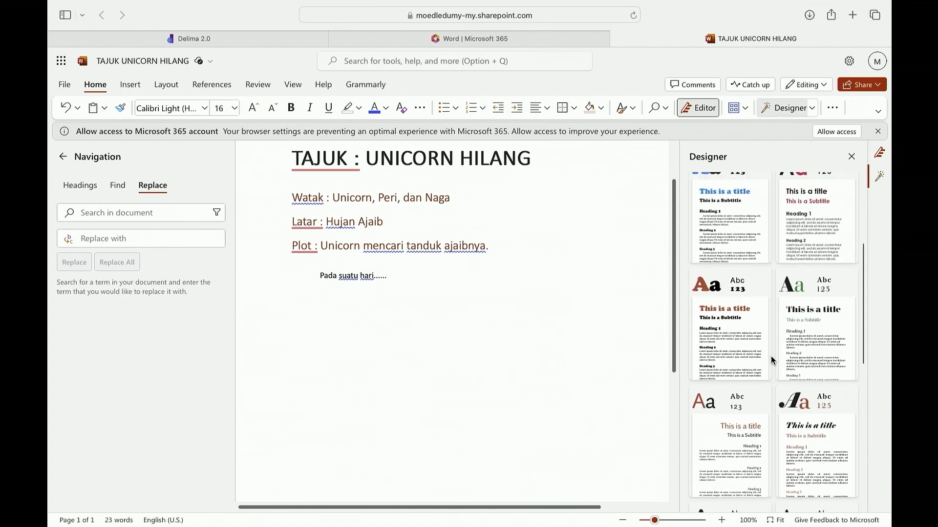
{"action": "scroll", "coordinate": [771, 360], "scroll_direction": "down", "scroll_amount": 1}
{"action": "scroll", "coordinate": [771, 361], "scroll_direction": "down", "scroll_amount": 2}
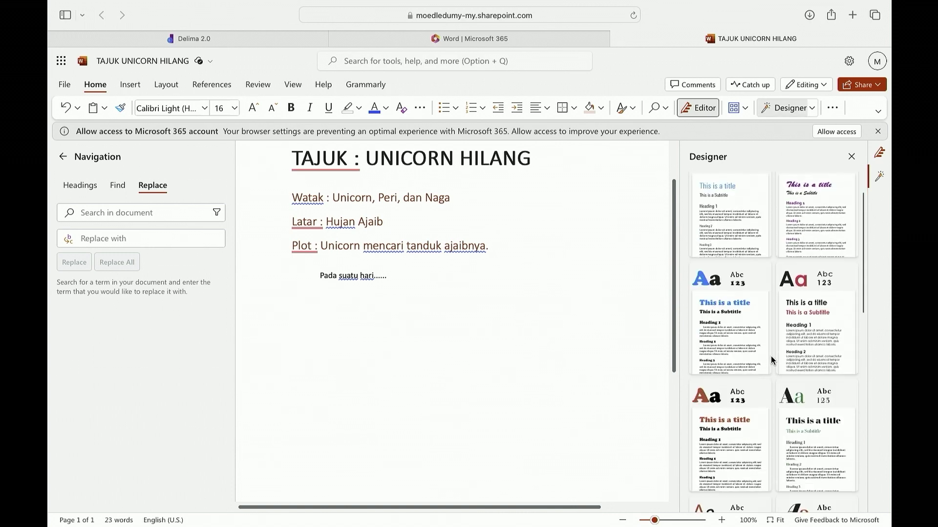
{"action": "scroll", "coordinate": [771, 360], "scroll_direction": "down", "scroll_amount": 3}
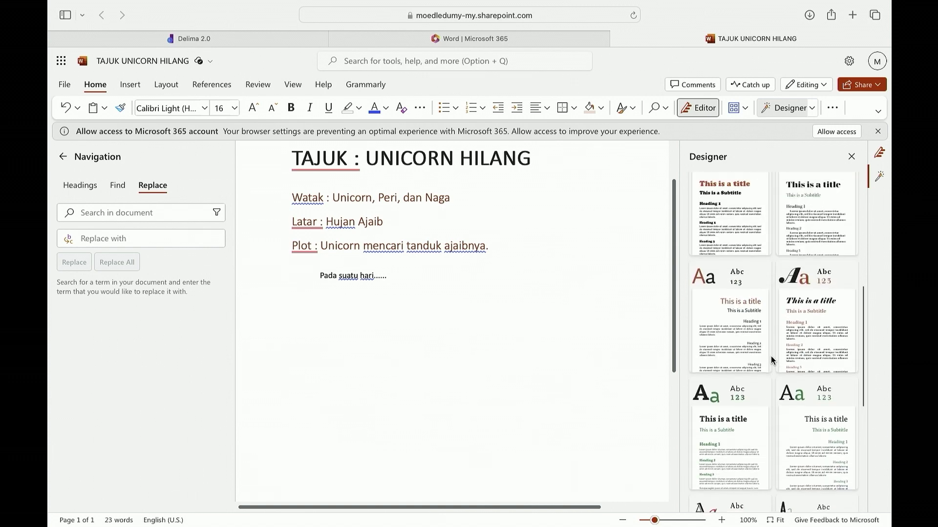
{"action": "scroll", "coordinate": [770, 360], "scroll_direction": "down", "scroll_amount": 1}
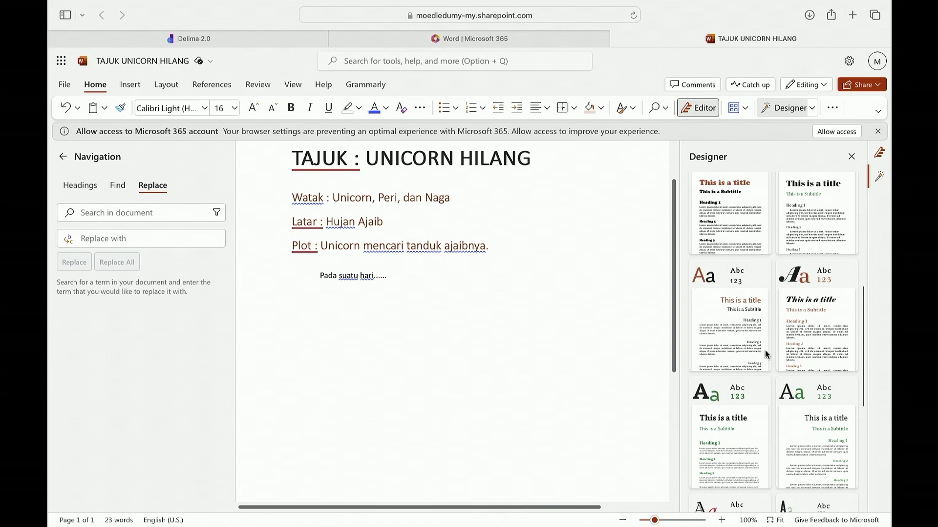
{"action": "left_click", "coordinate": [717, 213]}
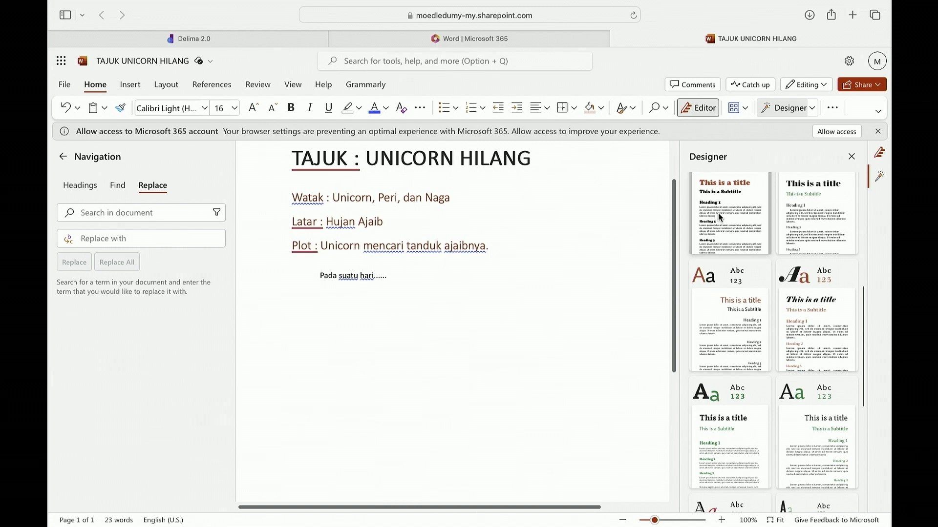
{"action": "scroll", "coordinate": [431, 382], "scroll_direction": "down", "scroll_amount": 5}
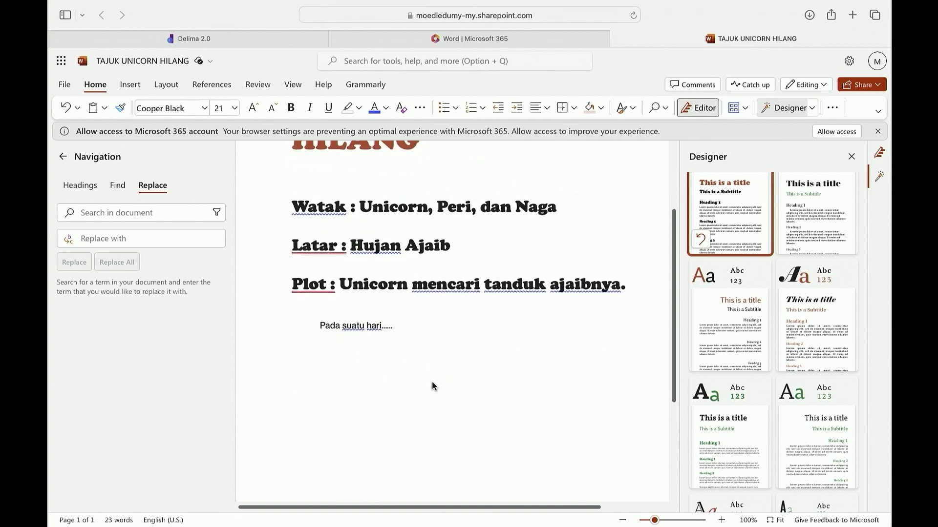
{"action": "scroll", "coordinate": [432, 383], "scroll_direction": "up", "scroll_amount": 3}
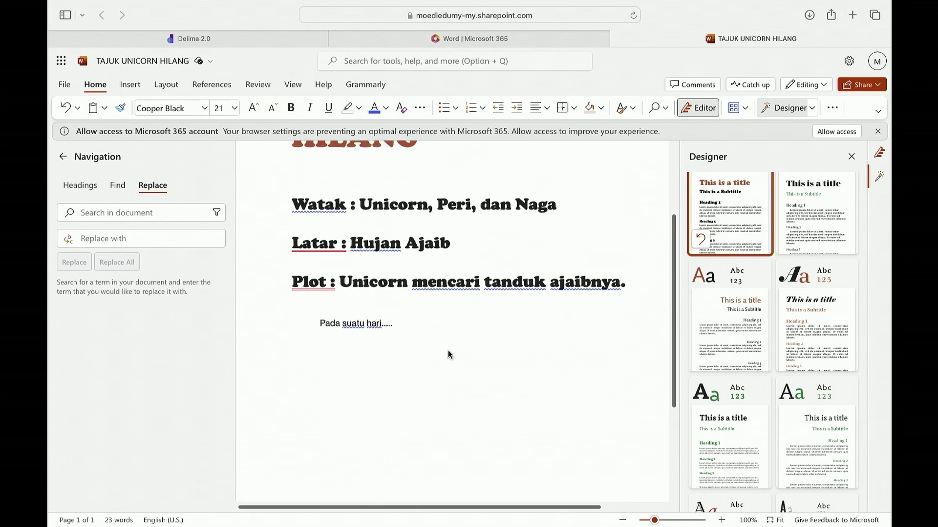